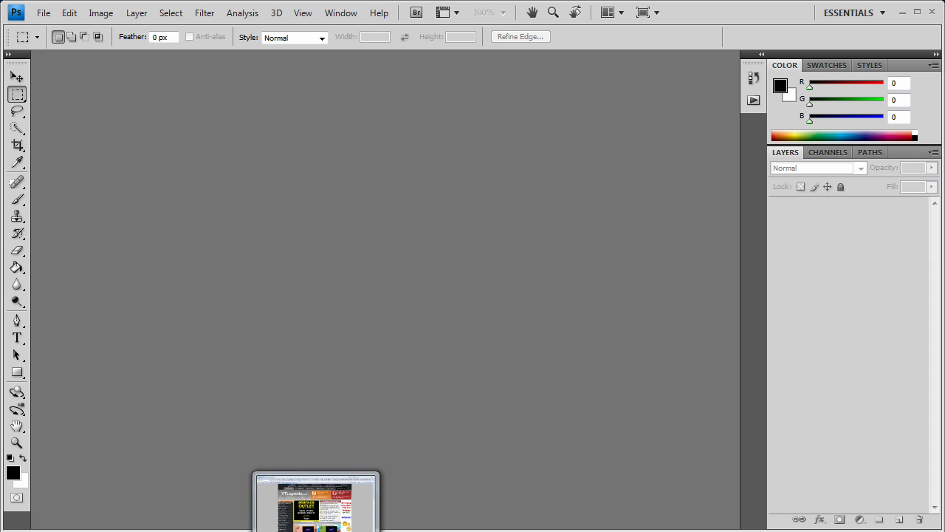
In Internet Explorer, open the YTLayouts.net YouTube channel from its banner and scroll through its sections
left_click(308, 502)
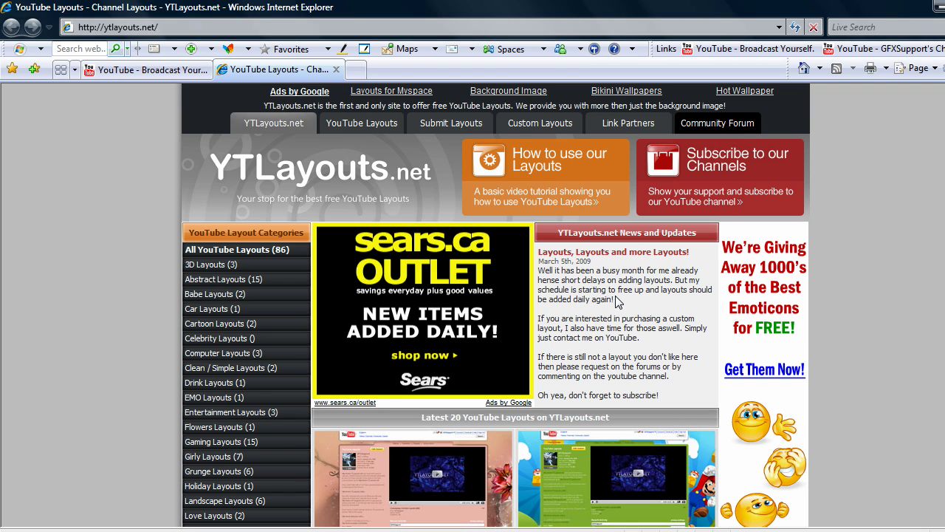
left_click(735, 175)
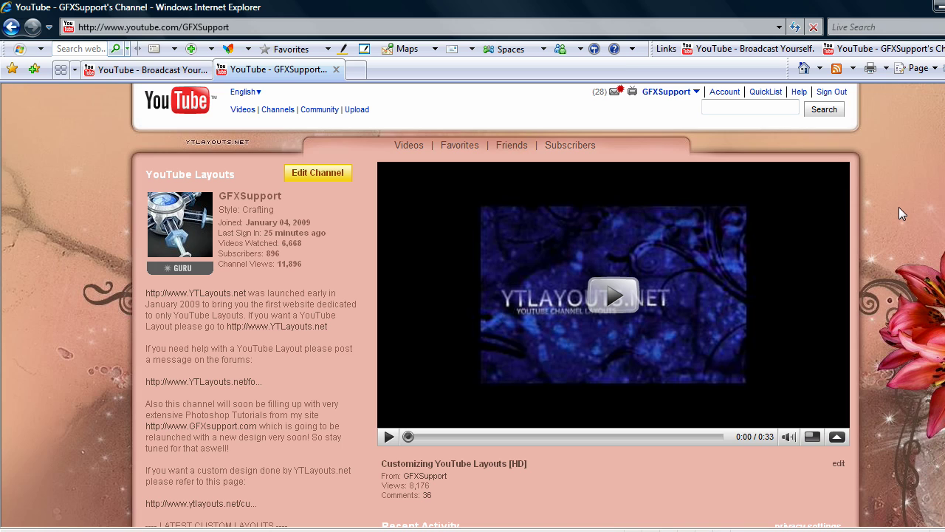
scroll(878, 221, "down", 5)
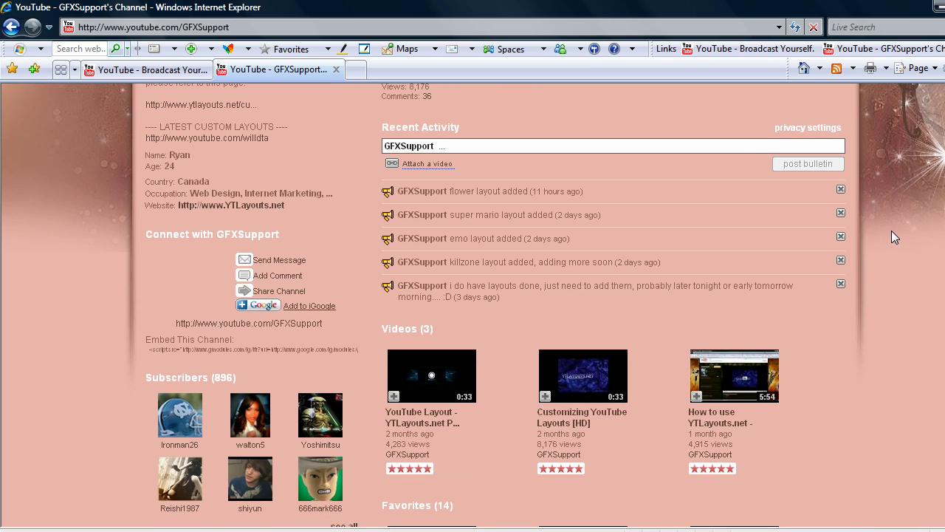
scroll(855, 279, "down", 2)
scroll(859, 283, "up", 10)
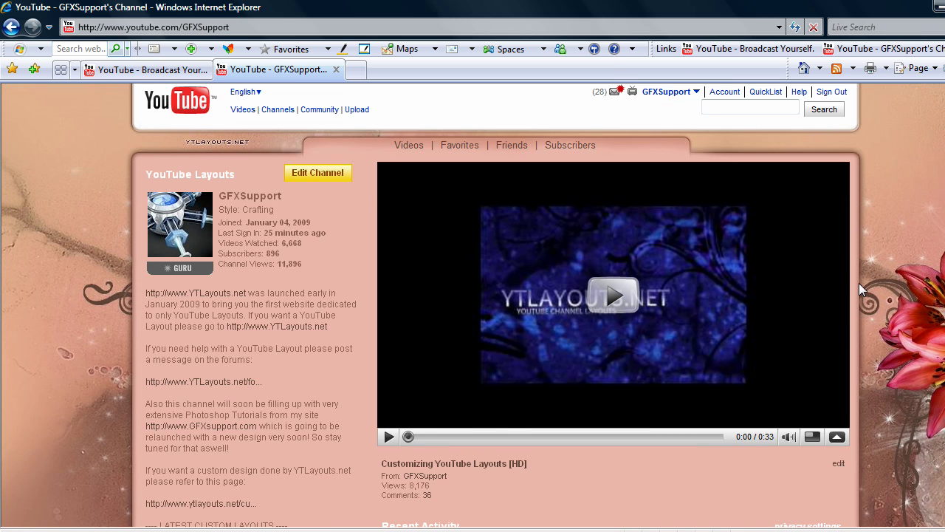
scroll(859, 283, "down", 7)
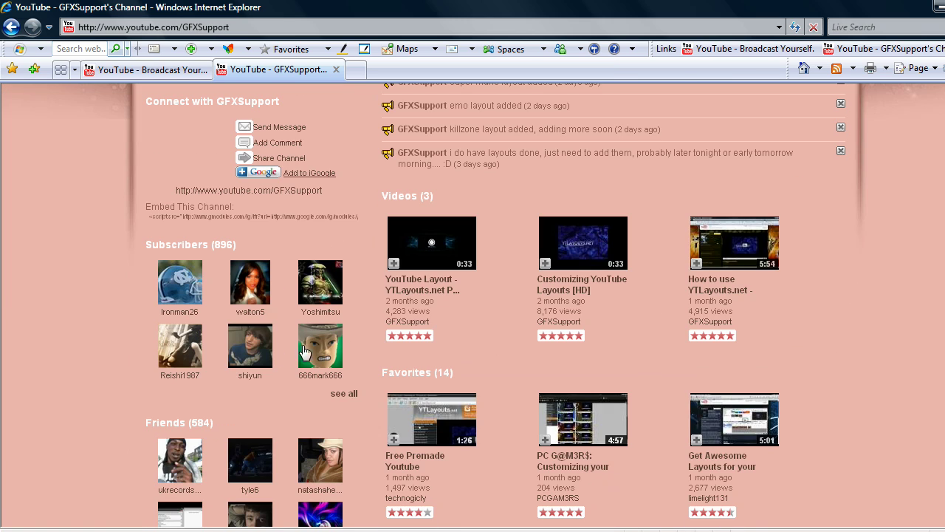
scroll(294, 344, "down", 2)
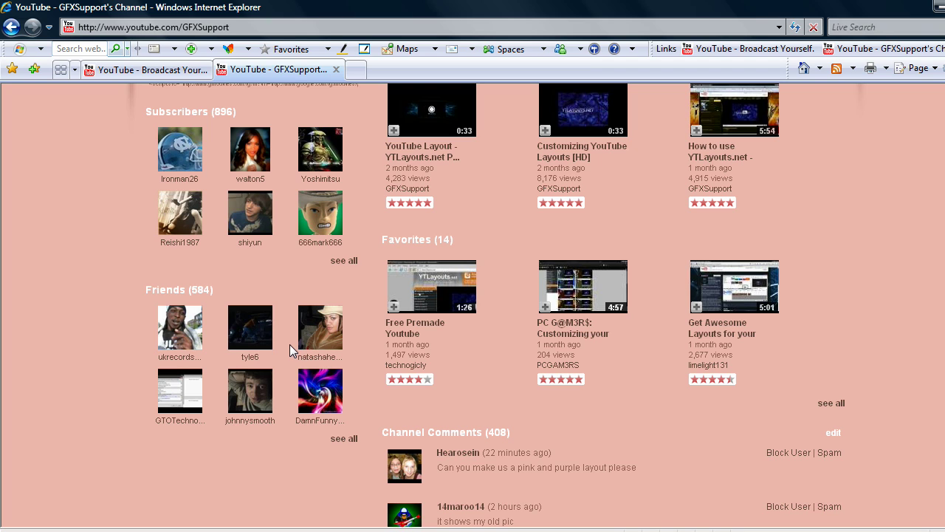
Load a friend's channel from the Friends list and look over its plain default layout
left_click(252, 336)
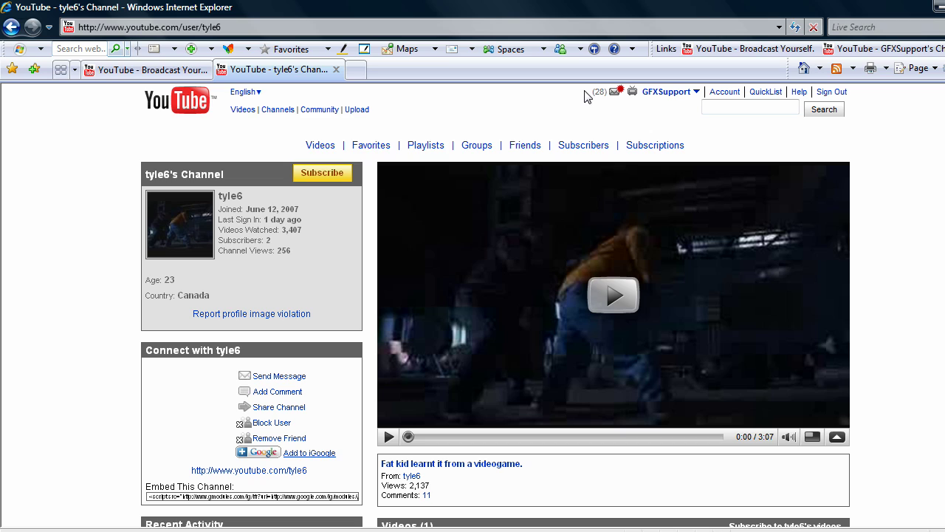
left_click_drag(585, 96, 588, 127)
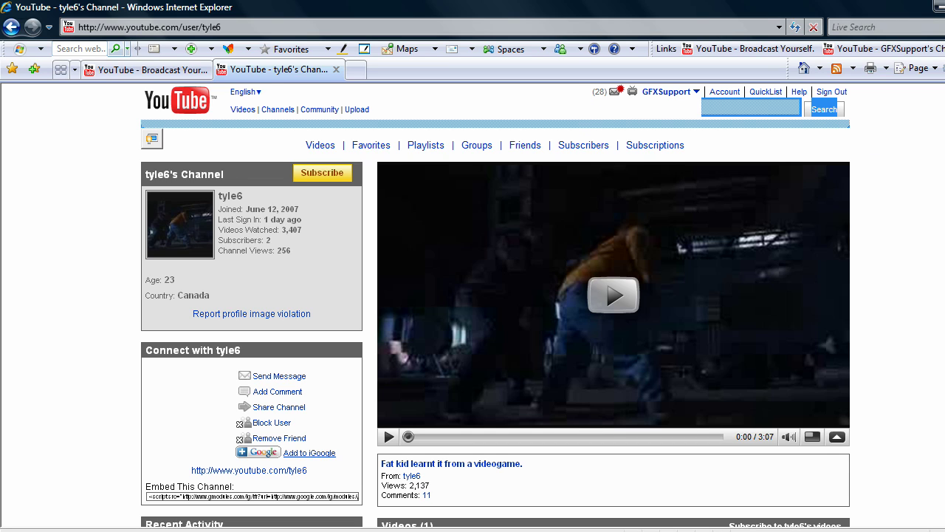
scroll(875, 145, "down", 1)
scroll(875, 144, "up", 1)
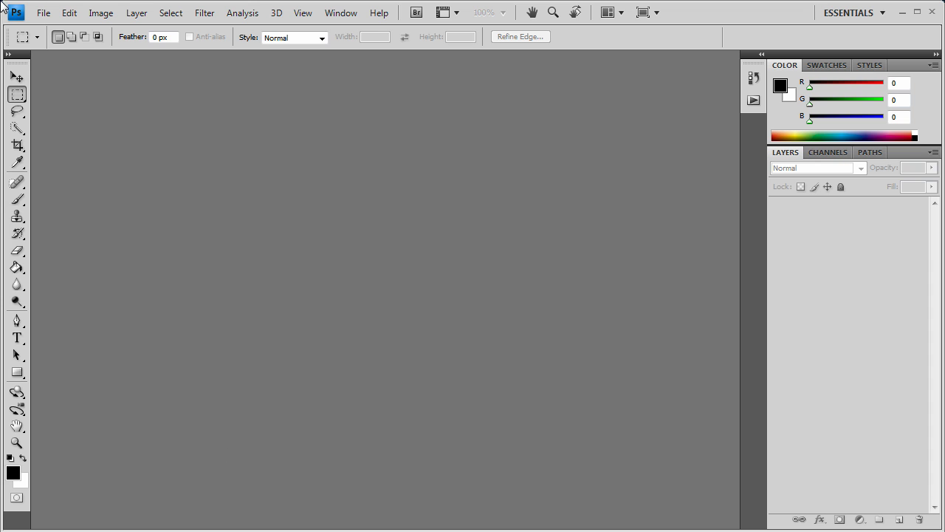
Create a 1360×768 document from the Clipboard preset and paste the screenshot as Layer 1
left_click(43, 13)
left_click(61, 28)
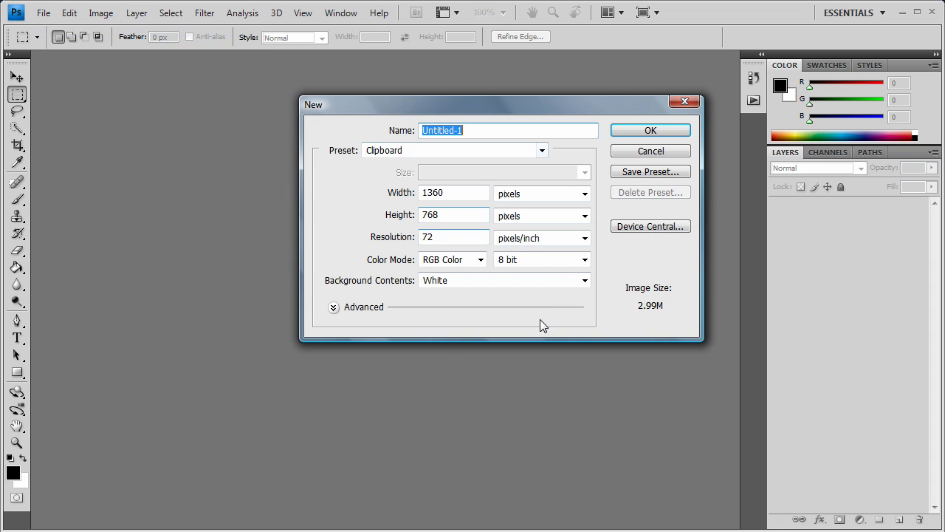
left_click(673, 130)
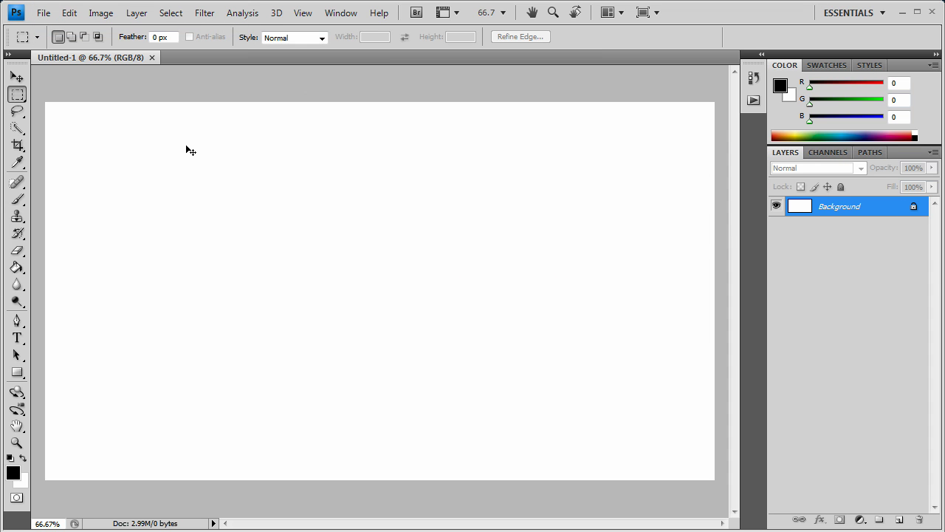
key("ctrl+v")
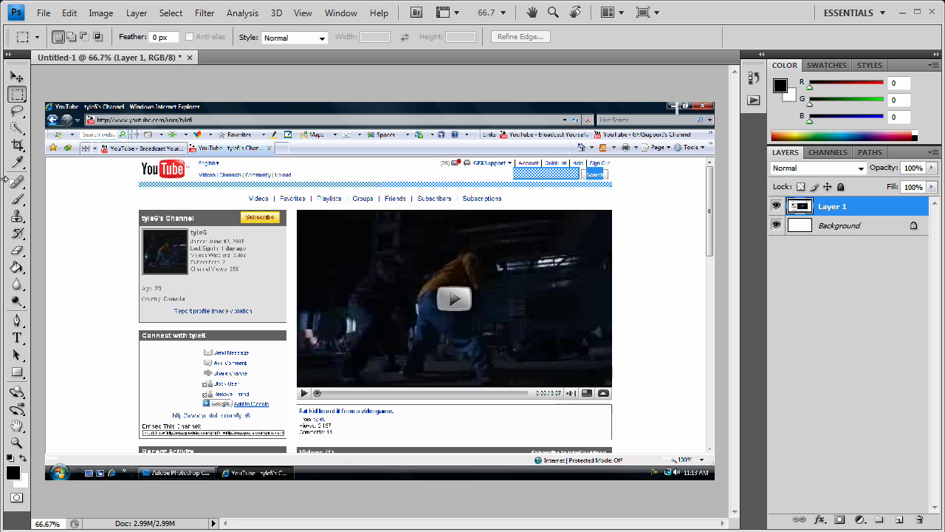
Zoom the pasted screenshot to 100%
left_click(16, 441)
left_click(355, 255)
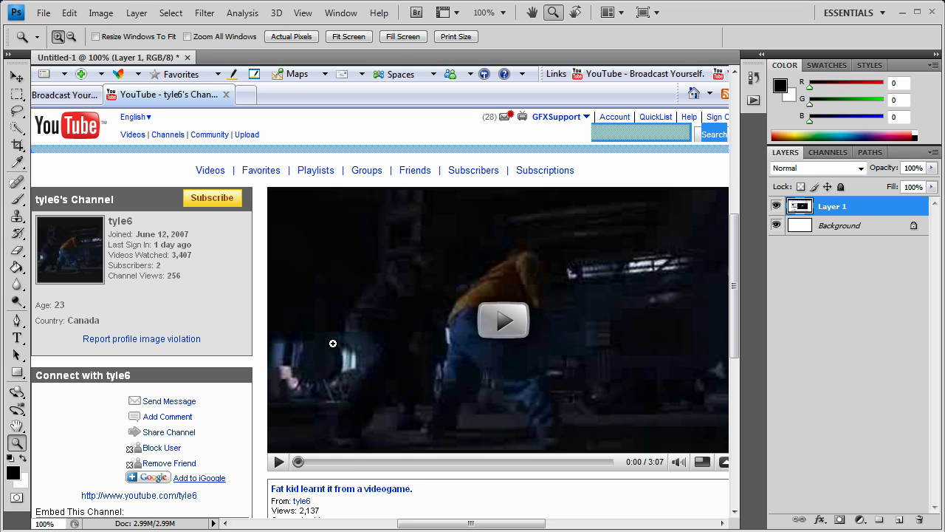
scroll(283, 375, "up", 2)
left_click_drag(476, 524, 425, 524)
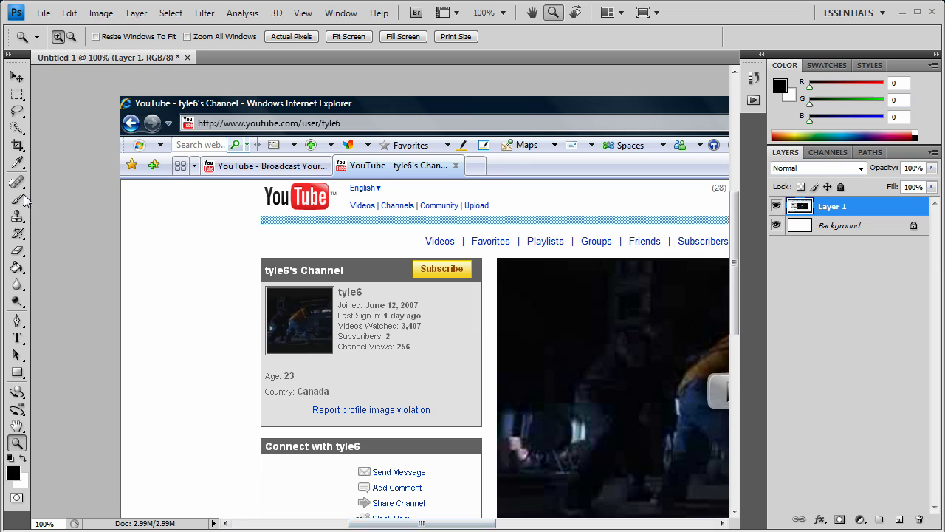
Marquee the screenshot's empty left margin and delete it to white
left_click(21, 96)
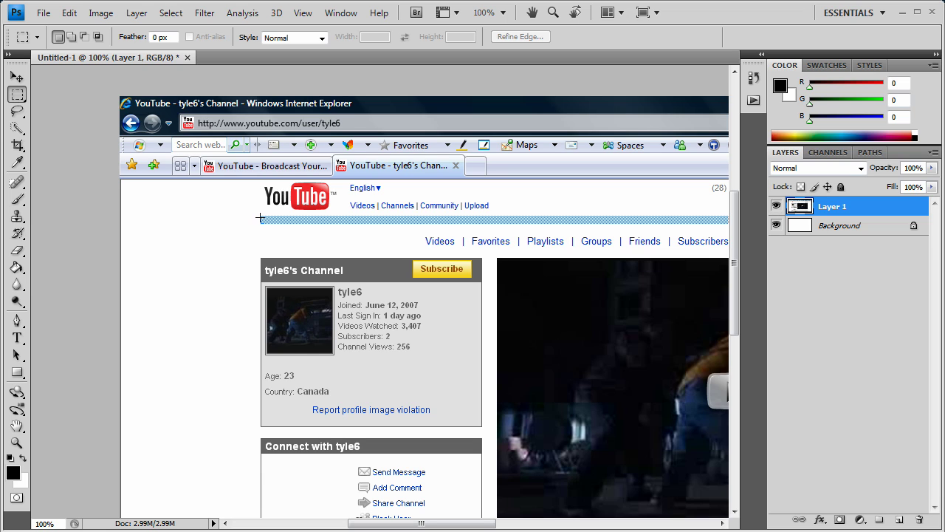
left_click_drag(241, 231, 80, 418)
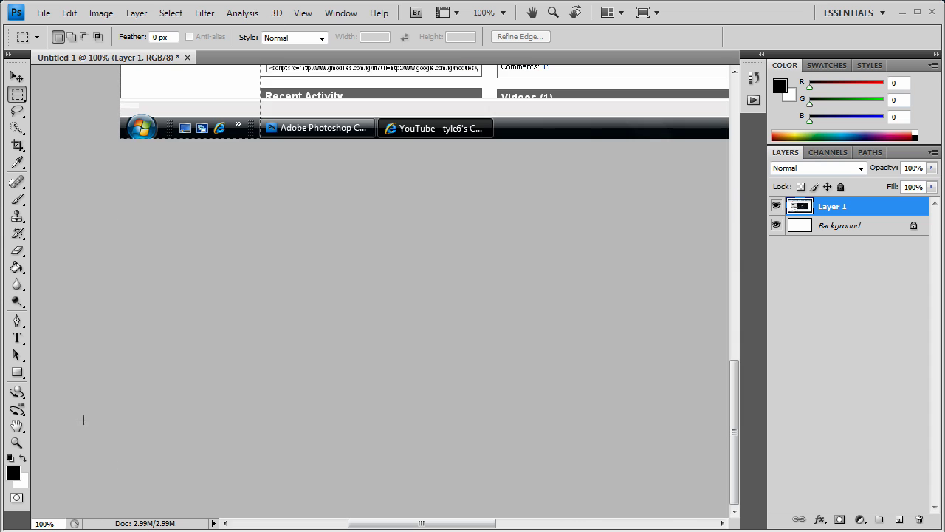
scroll(413, 322, "up", 5)
scroll(441, 329, "up", 10)
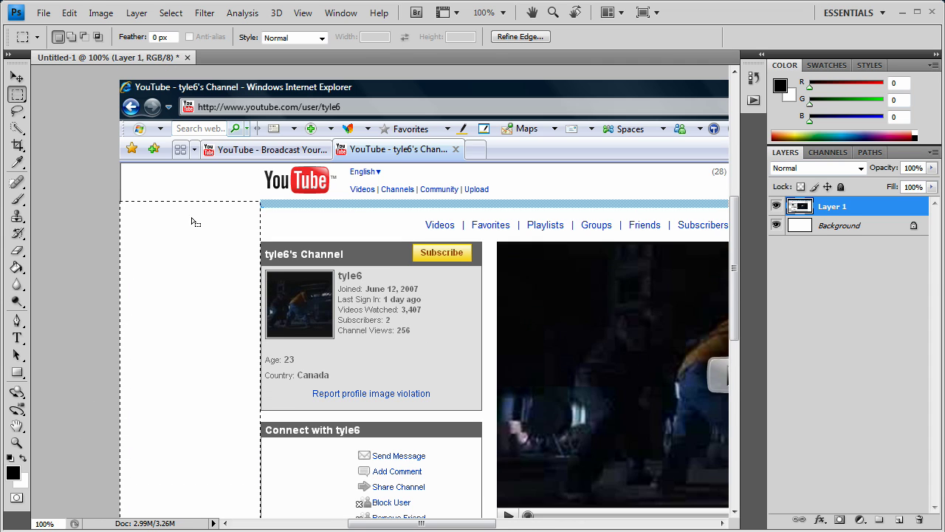
key("shift")
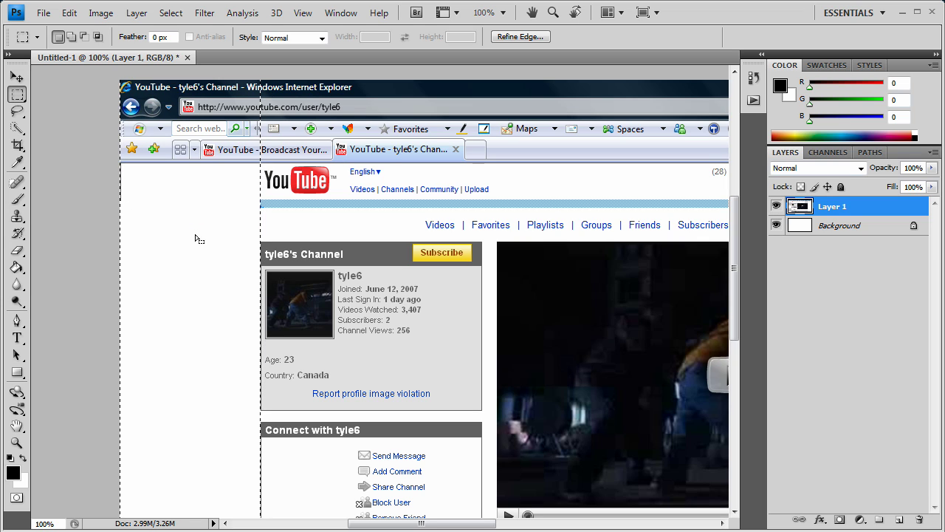
key("Delete")
key("ctrl+d")
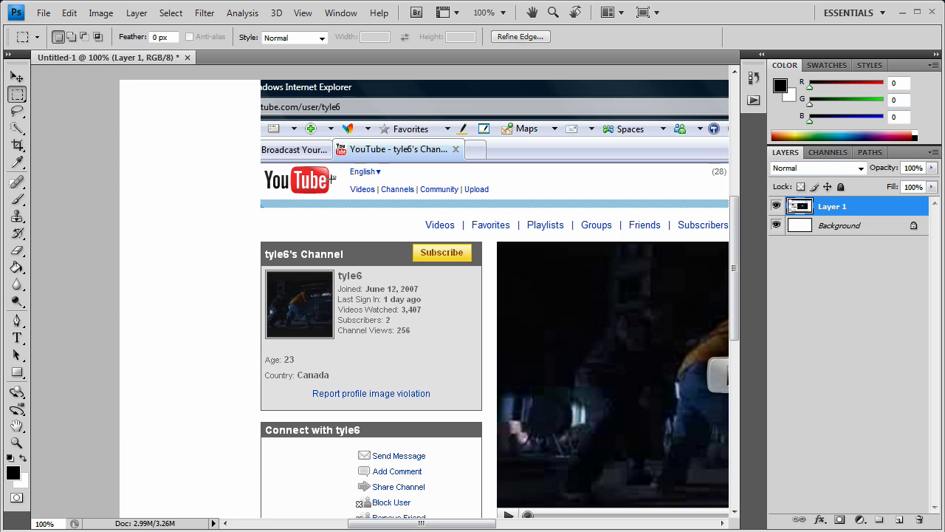
Marquee the empty right-side strip, widening the selection leftward to the page edge
left_click_drag(422, 523, 549, 522)
left_click_drag(554, 72, 384, 486)
scroll(396, 381, "down", 8)
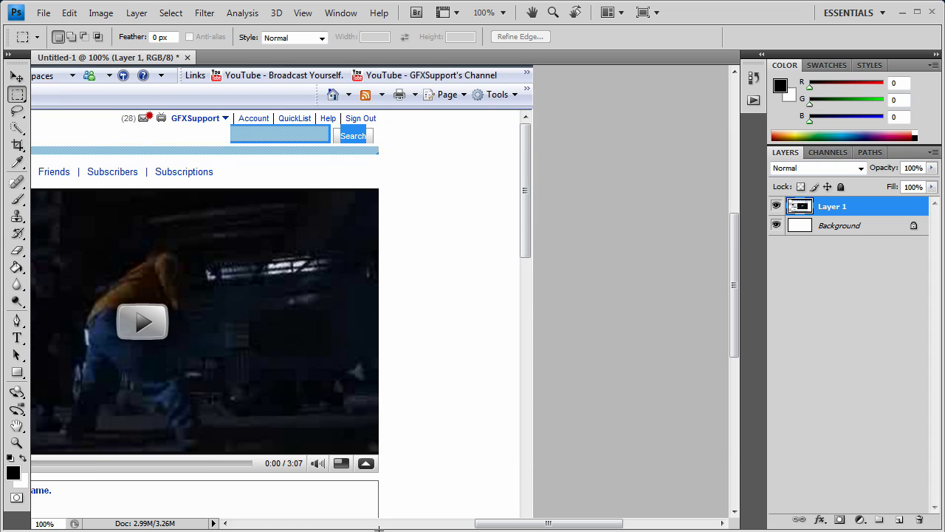
left_click_drag(396, 381, 379, 380)
scroll(365, 382, "up", 10)
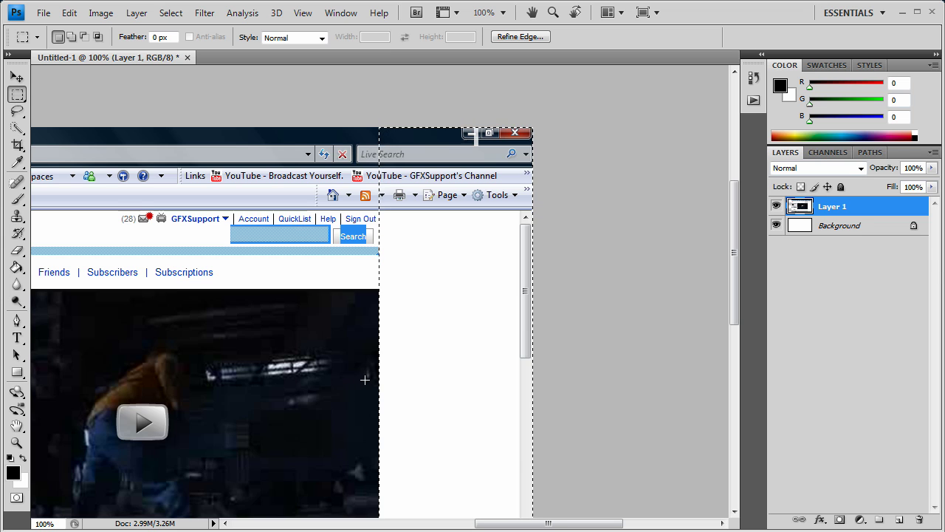
Delete the right margin and the browser toolbar strip across the top
key("Delete")
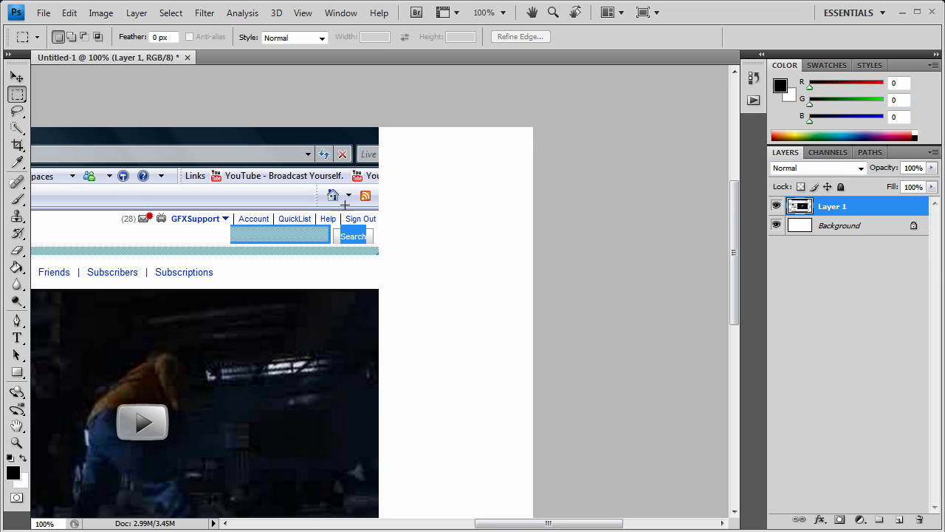
left_click_drag(459, 83, 178, 211)
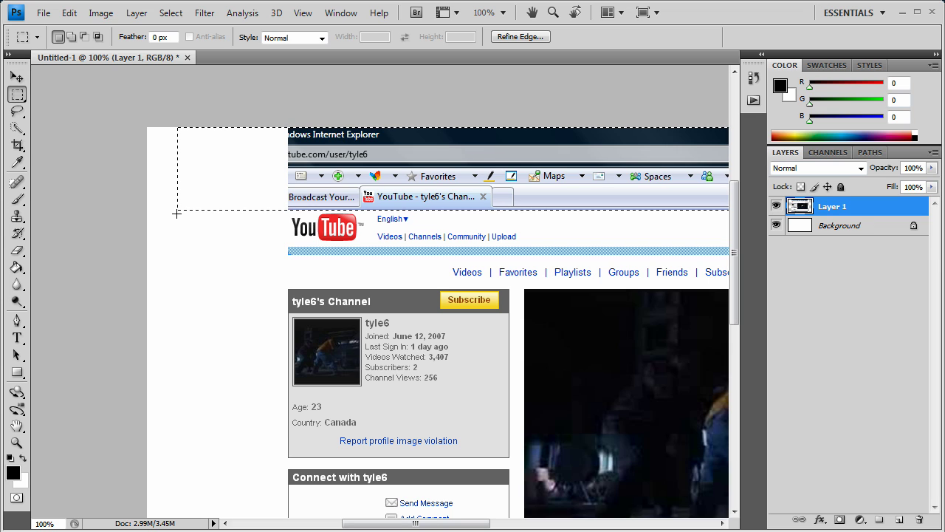
key("Delete")
Delete the taskbar strip along the bottom and drop the selection
scroll(214, 328, "down", 4)
scroll(221, 324, "down", 5)
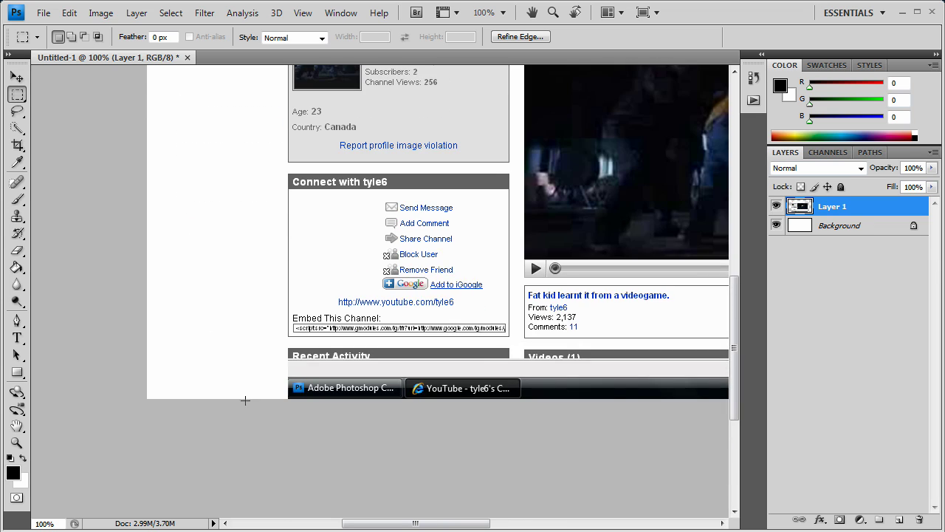
scroll(338, 406, "right", 2)
left_click_drag(764, 363, 689, 342)
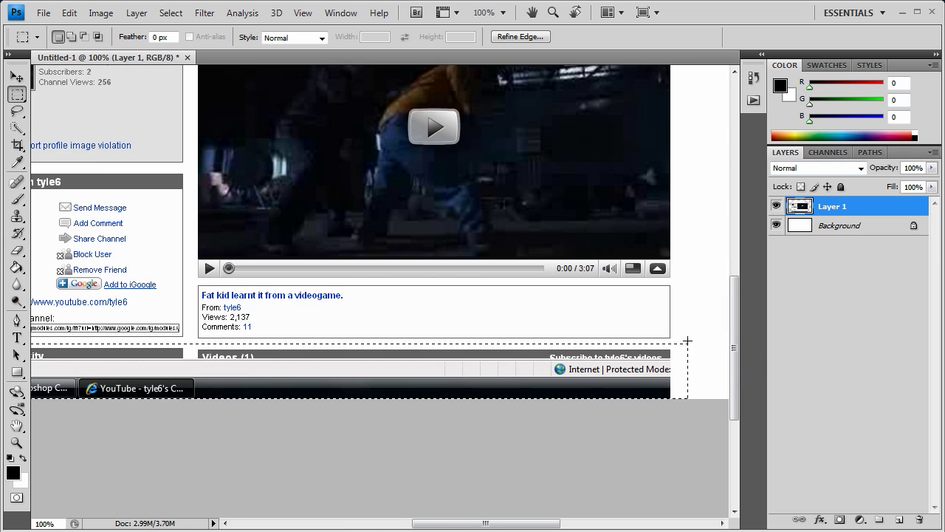
key("Delete")
key("ctrl+d")
scroll(358, 272, "up", 5)
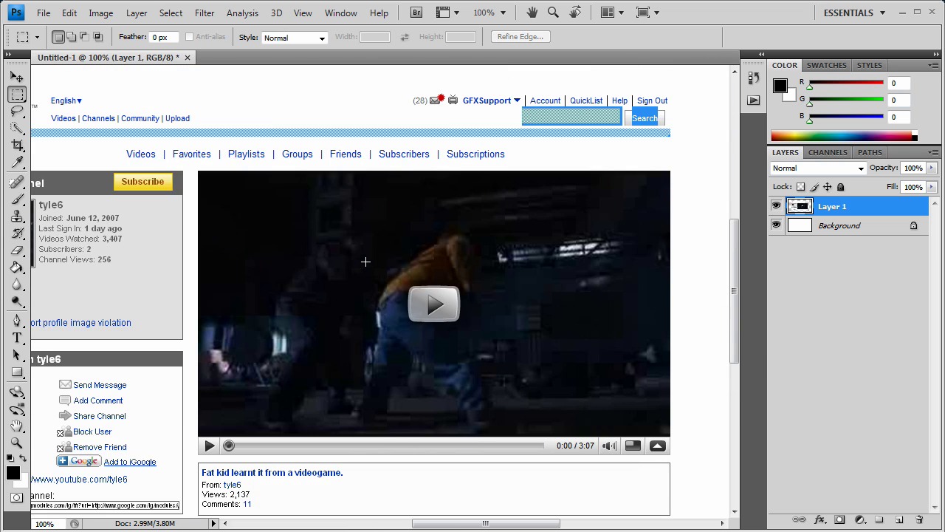
left_click_drag(481, 522, 439, 520)
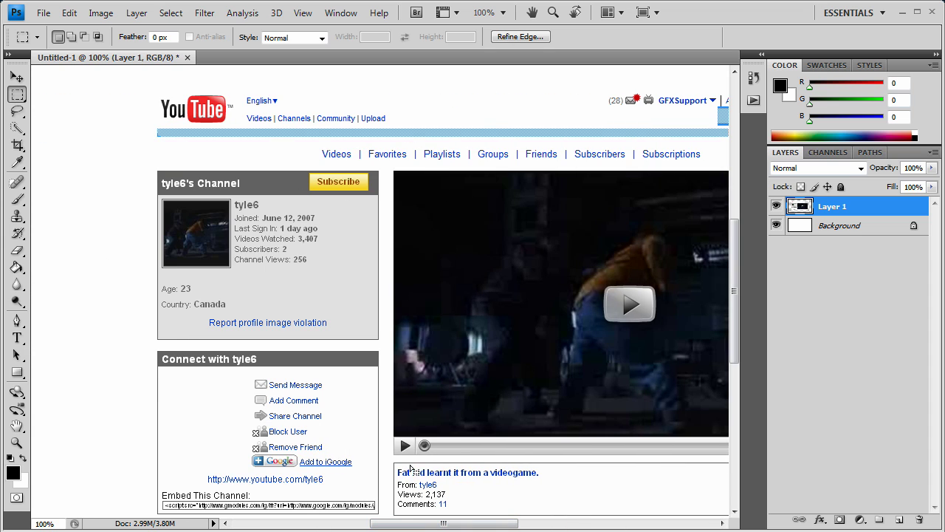
scroll(462, 424, "up", 3)
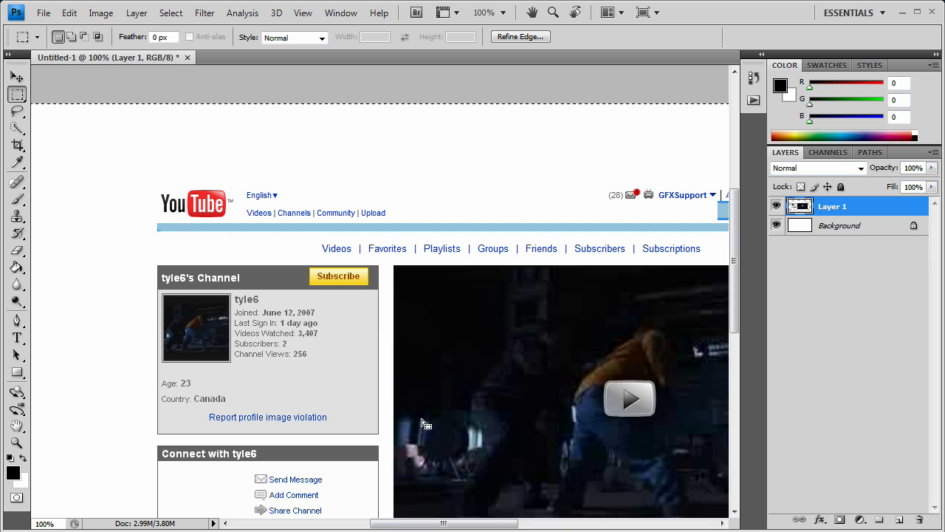
Create a new 960×580 Clipboard-preset document and paste the channel screenshot into it
left_click(45, 14)
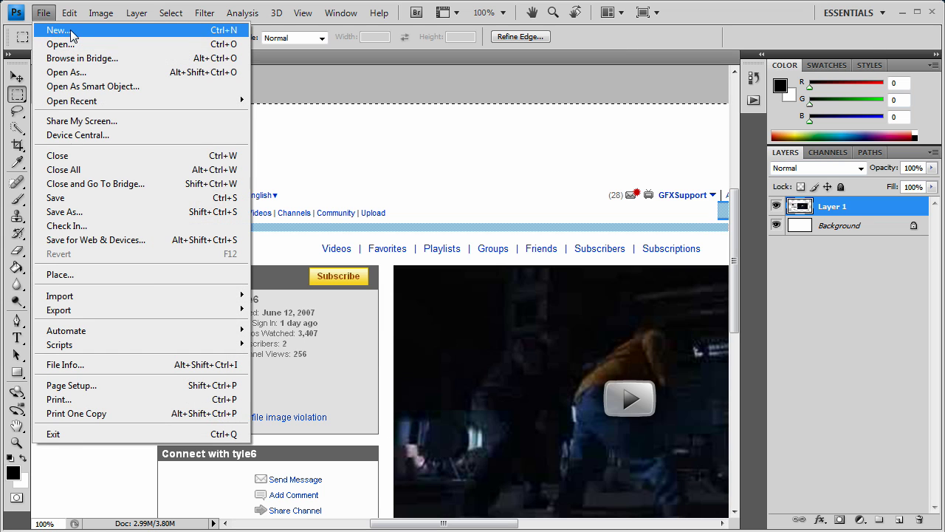
left_click(56, 30)
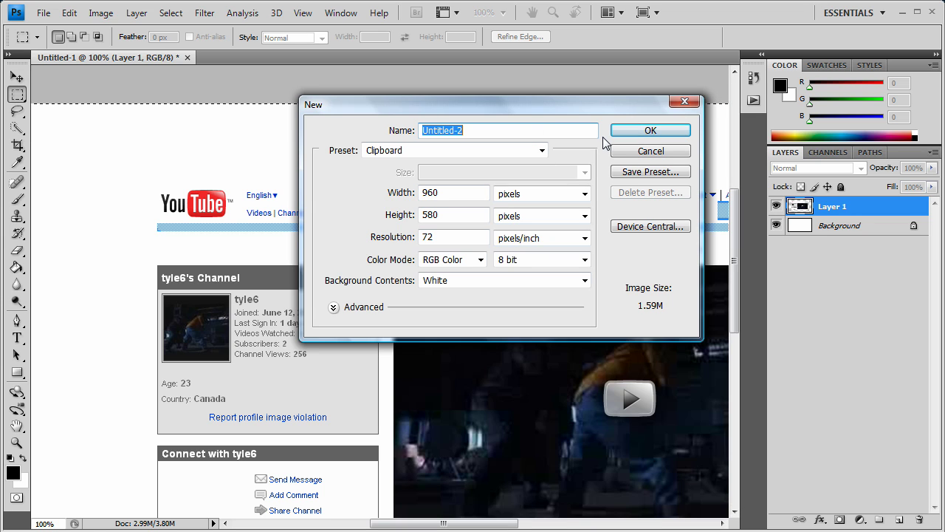
left_click_drag(547, 108, 492, 116)
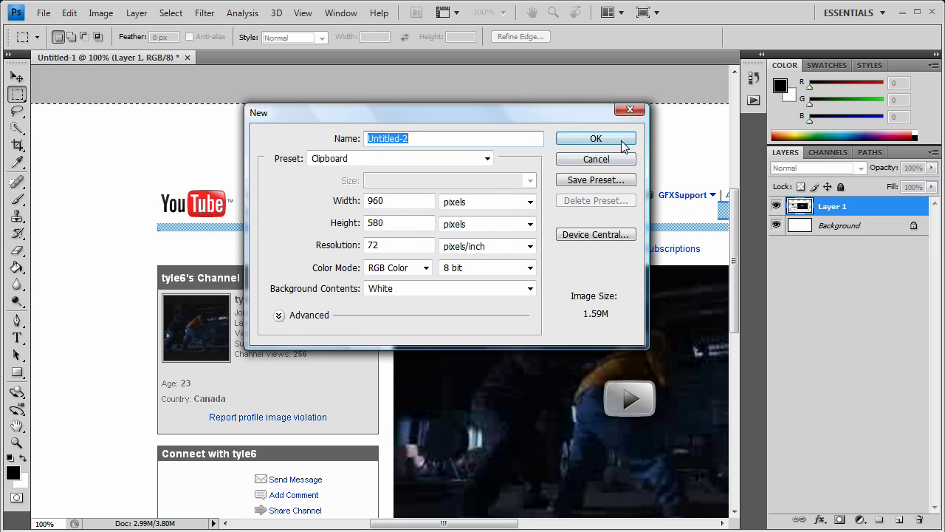
left_click(567, 140)
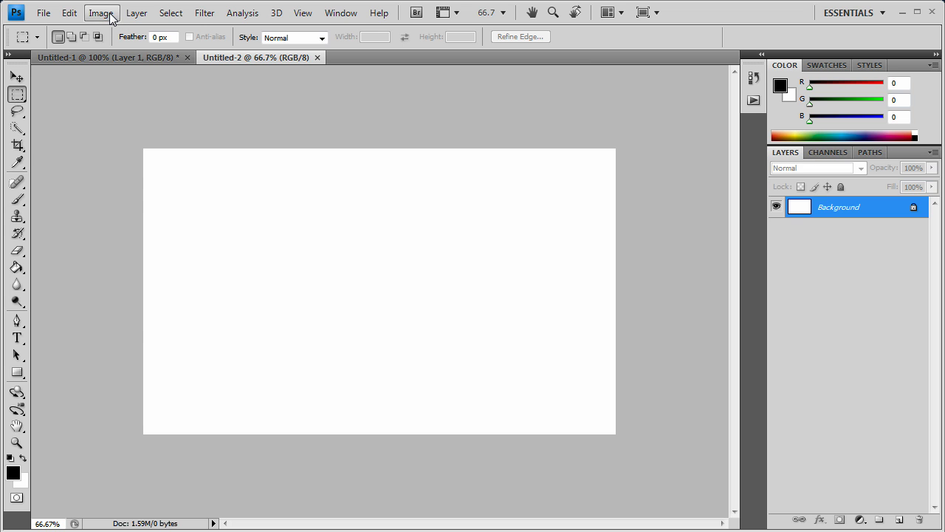
key("ctrl+v")
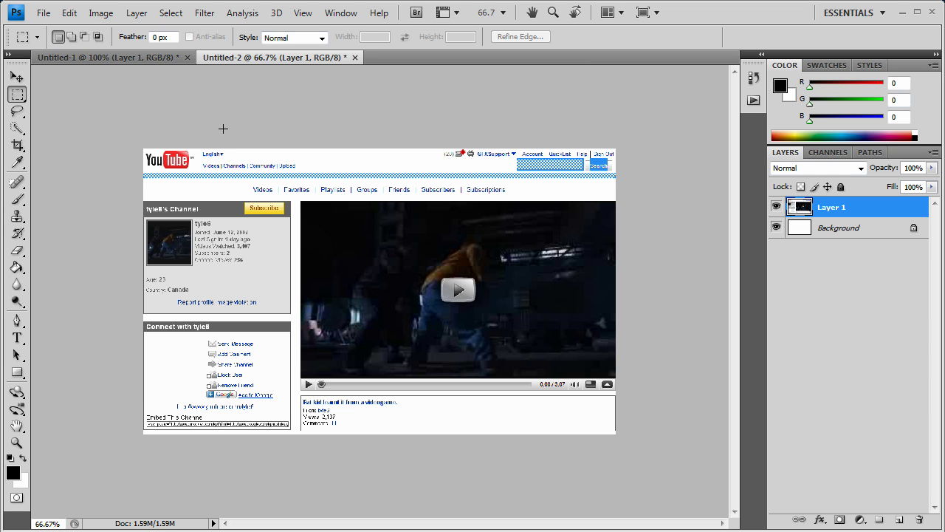
Enlarge the canvas to 2000×1000 pixels with a top-centre anchor
left_click(100, 13)
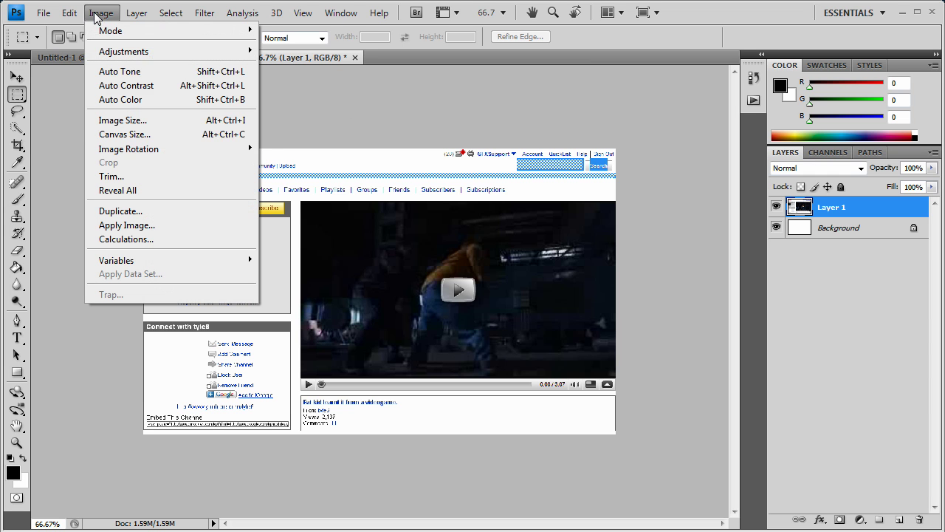
left_click(155, 134)
left_click(570, 195)
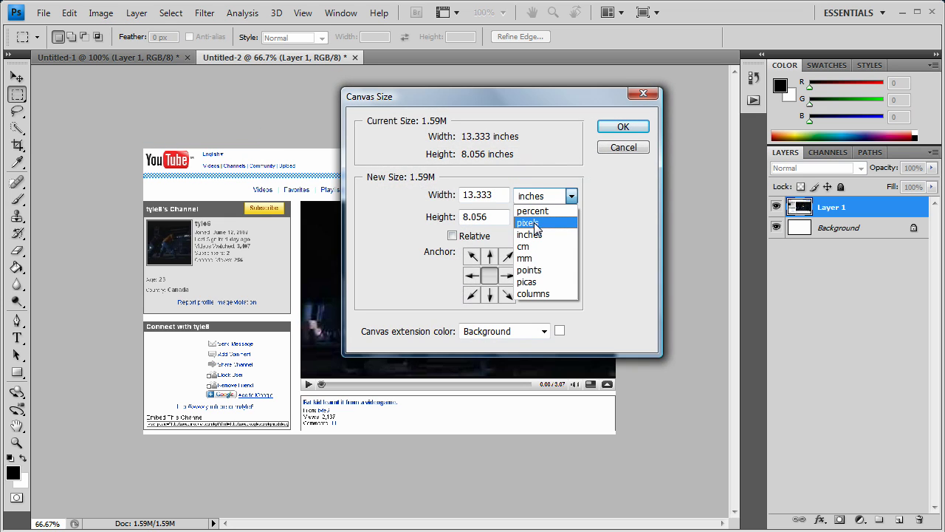
left_click(537, 223)
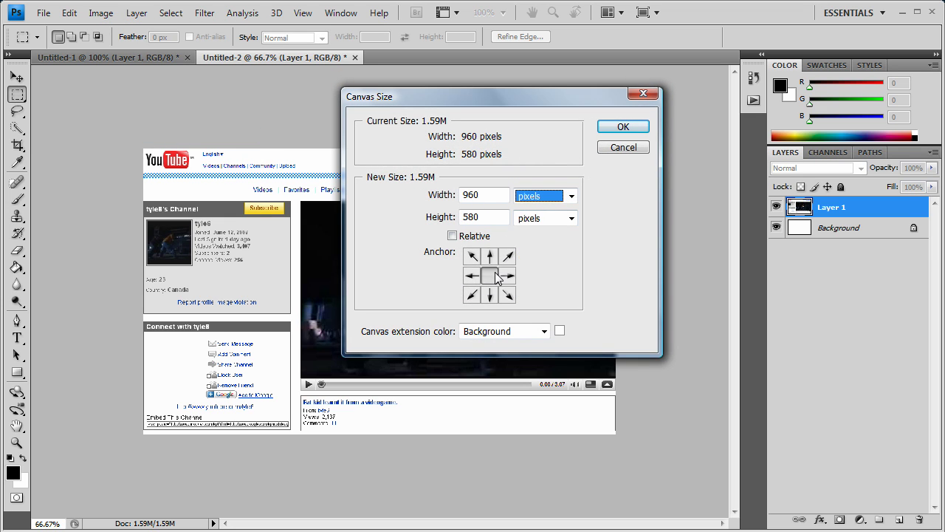
left_click(490, 255)
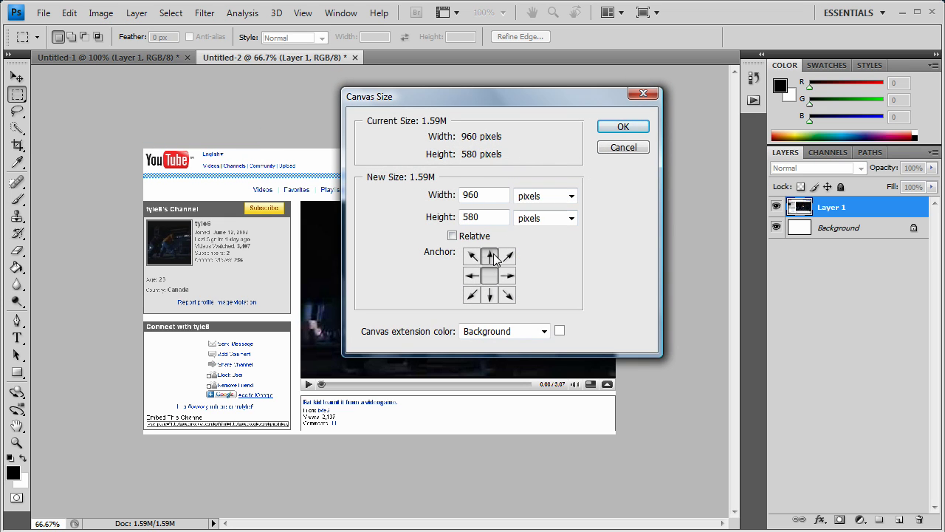
double_click(476, 194)
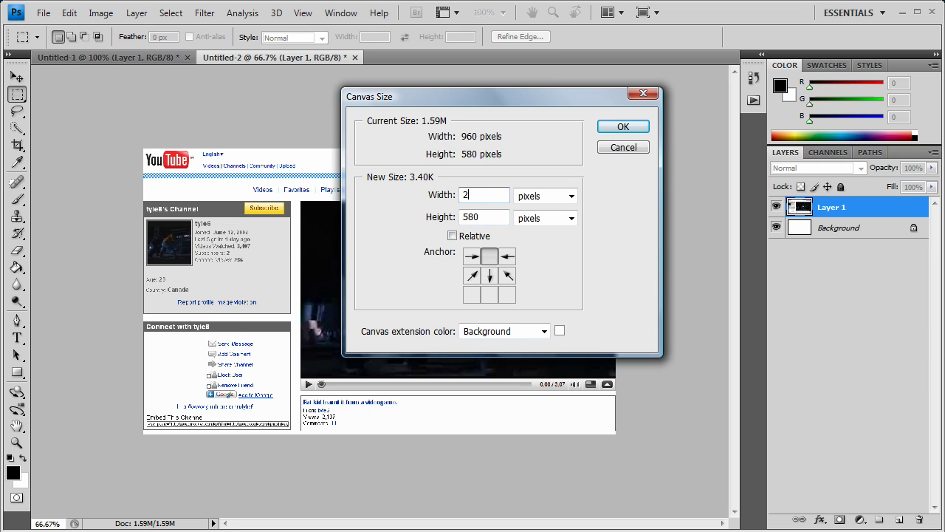
type("000")
key("Tab")
key("Tab")
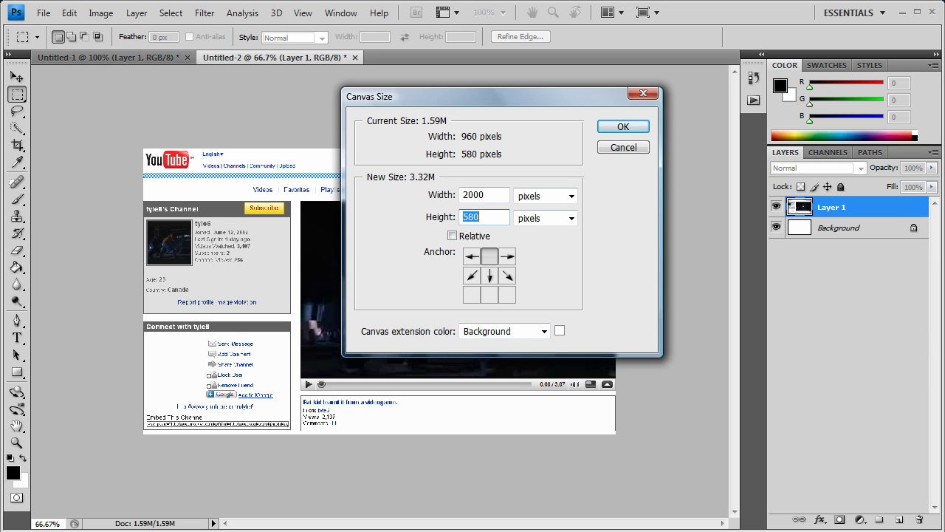
type("1000")
left_click(624, 129)
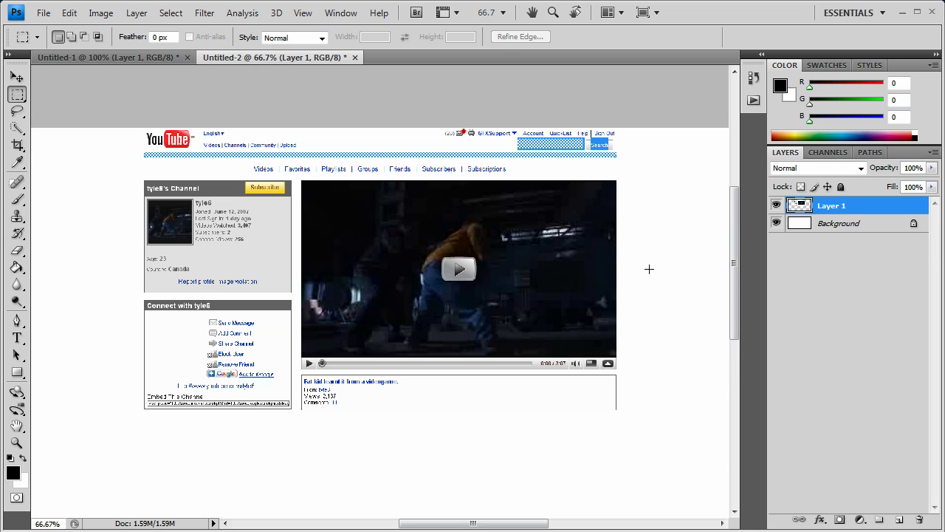
Zoom the enlarged canvas to 100%
mouse_move(495, 523)
left_mouse_down()
mouse_move(624, 523)
mouse_move(370, 522)
mouse_move(502, 522)
left_mouse_up()
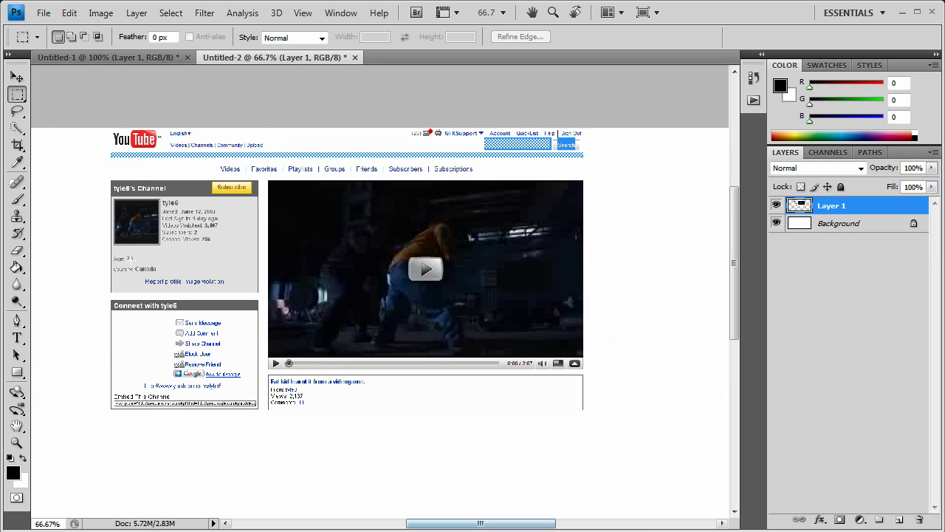
scroll(648, 237, "down", 3)
scroll(633, 255, "up", 3)
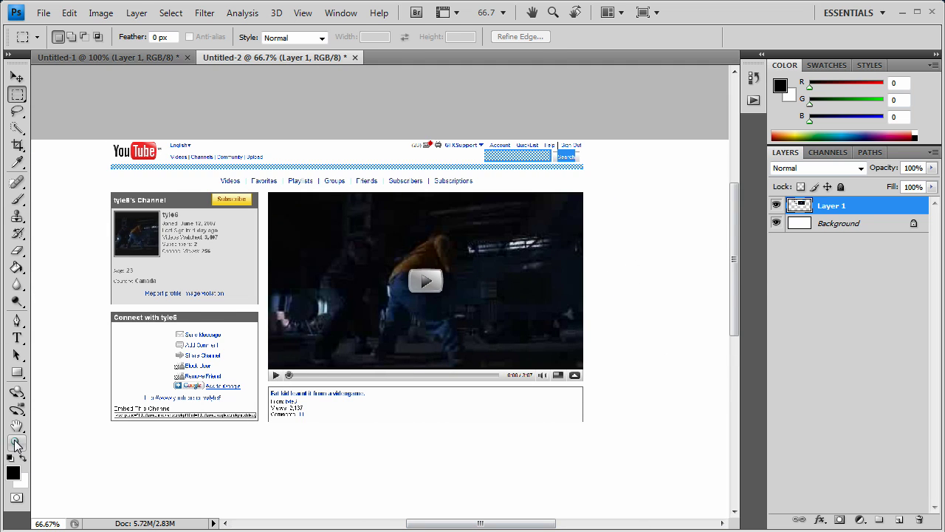
left_click(17, 442)
left_click(299, 258)
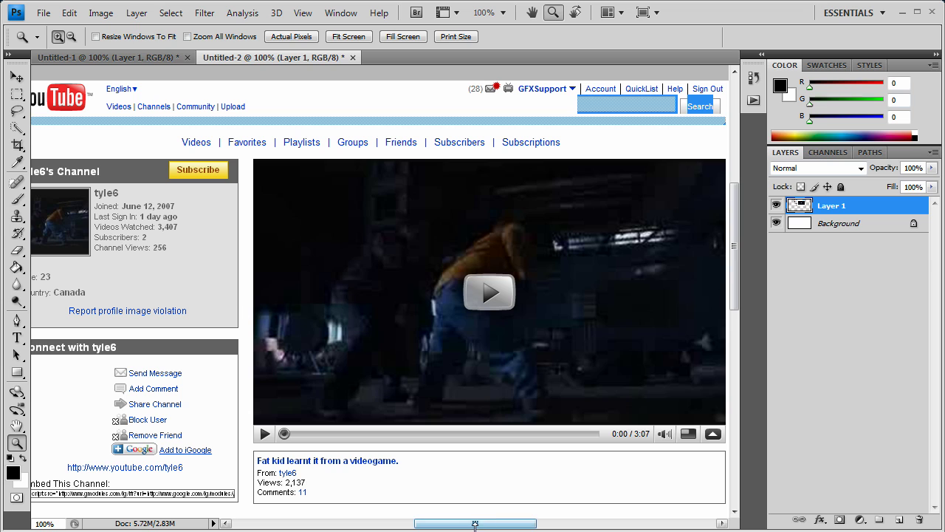
left_click_drag(479, 525, 436, 525)
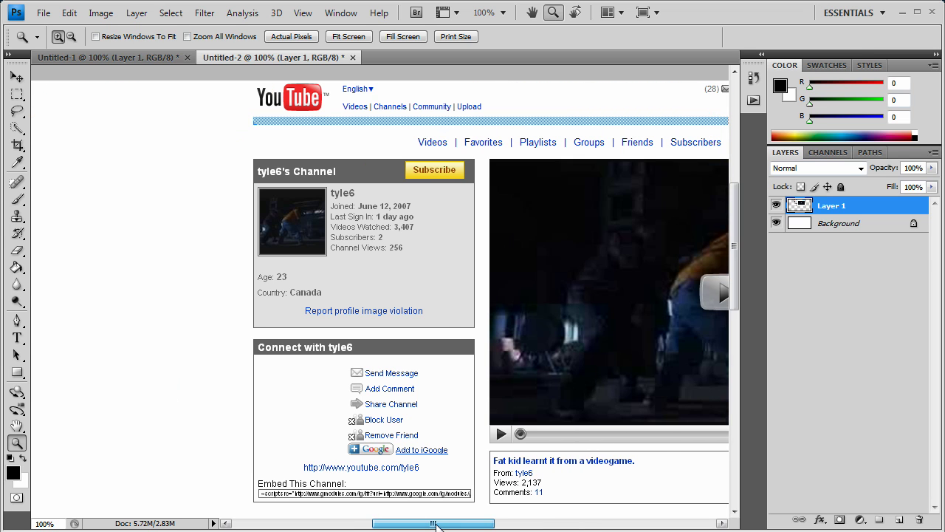
Set the foreground colour to black and paint-bucket fill the Background layer with it
left_click(13, 472)
type("255")
left_click(847, 197)
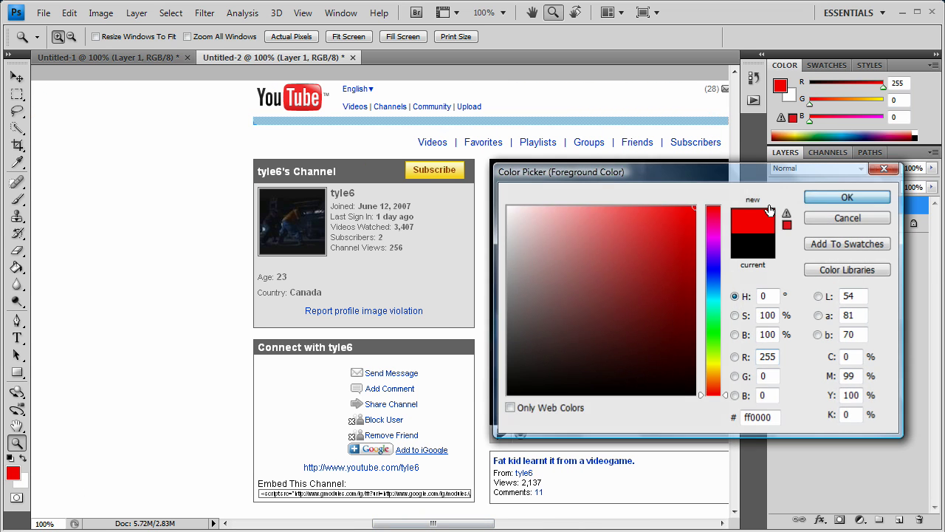
left_click(17, 267)
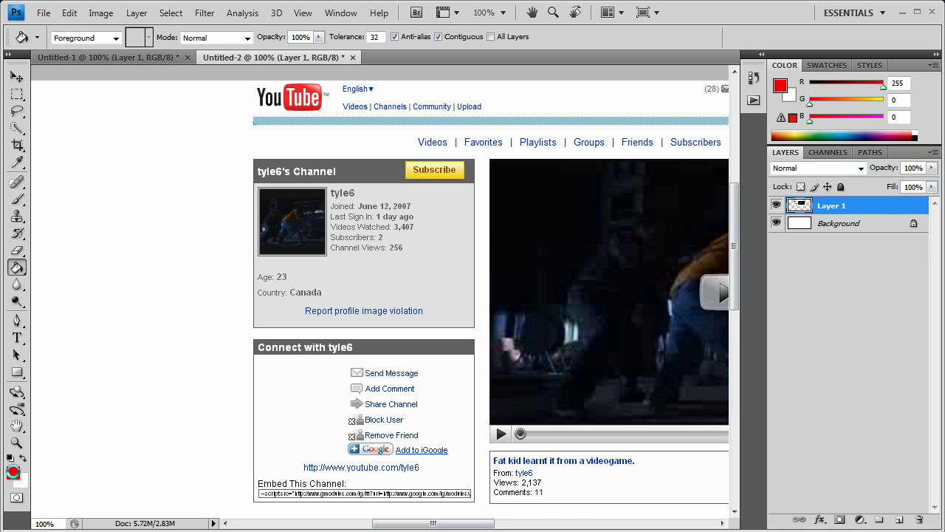
left_click(13, 473)
type("0")
left_click(847, 197)
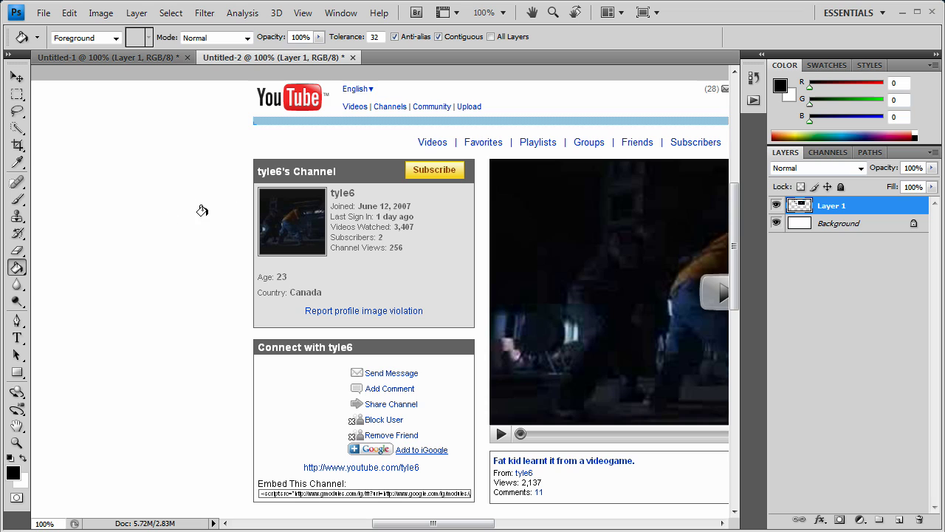
left_click(844, 224)
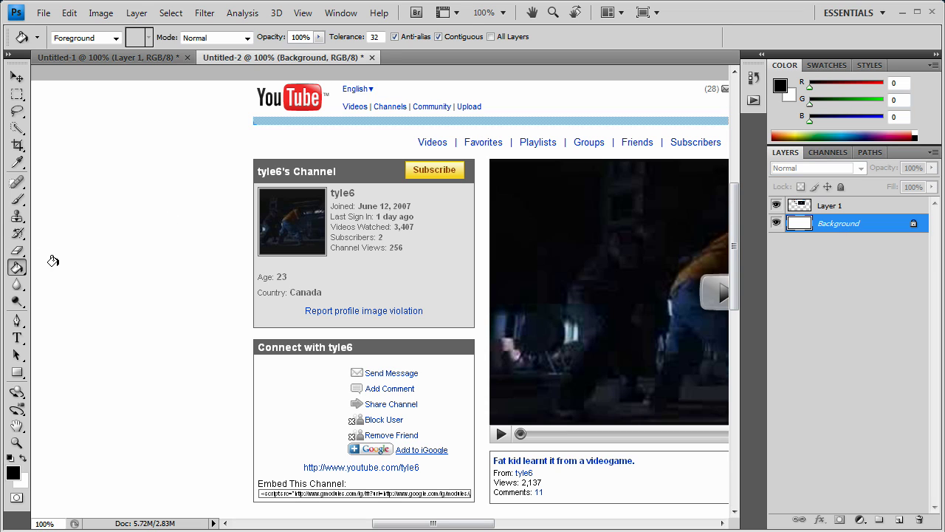
left_click(150, 228)
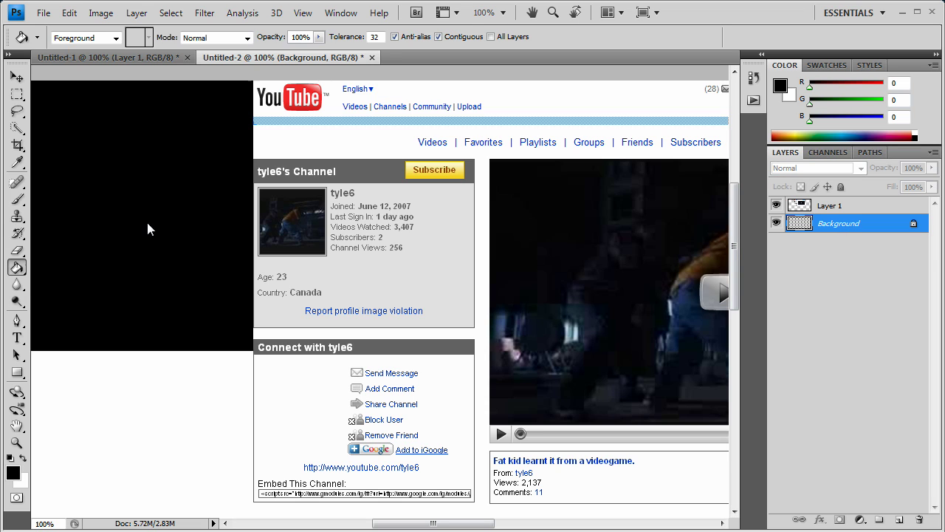
left_click(18, 95)
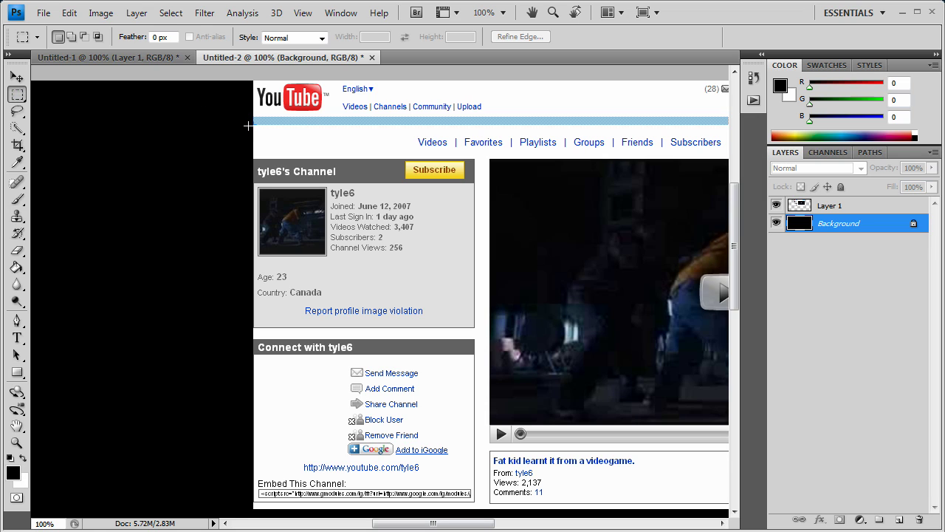
On Layer 1, fill the strip under the header and the sidebar-video gutter with black
left_click_drag(315, 147, 647, 157)
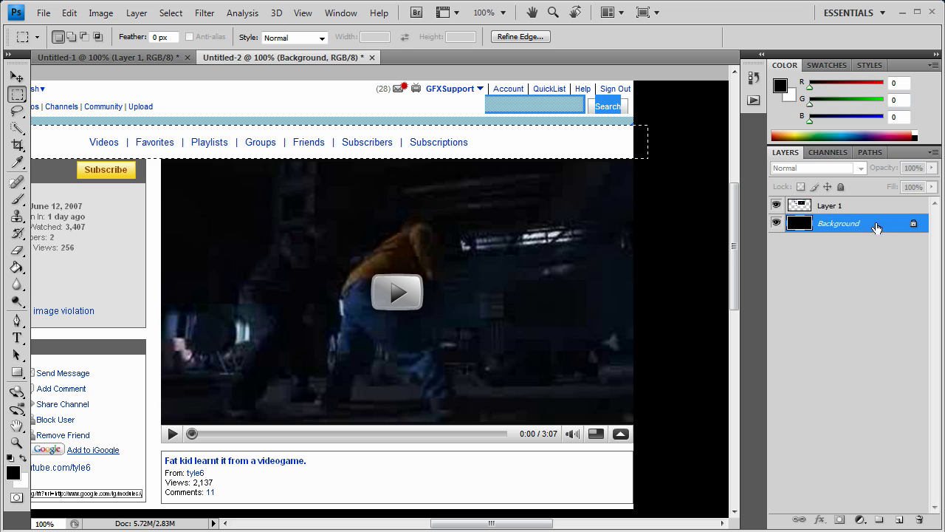
left_click(842, 207)
key("alt+BackSpace")
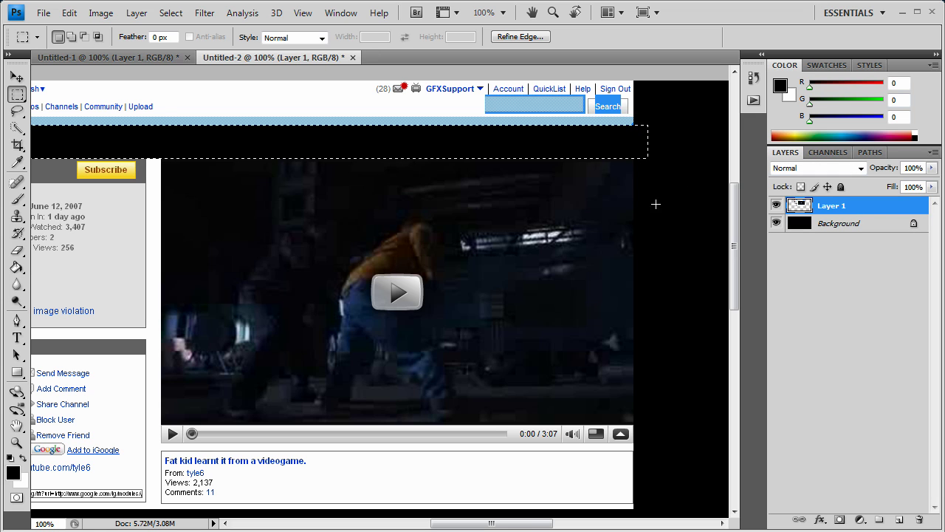
key("ctrl+d")
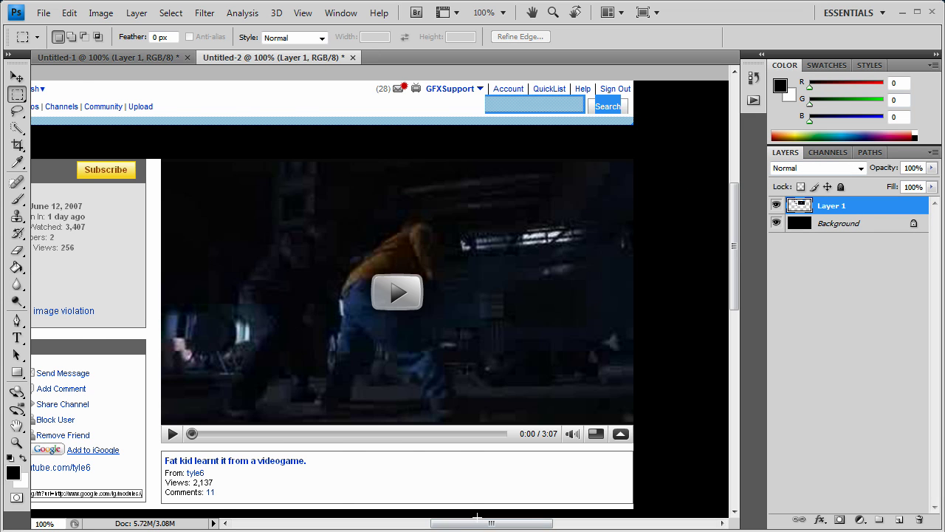
left_click_drag(477, 521, 449, 523)
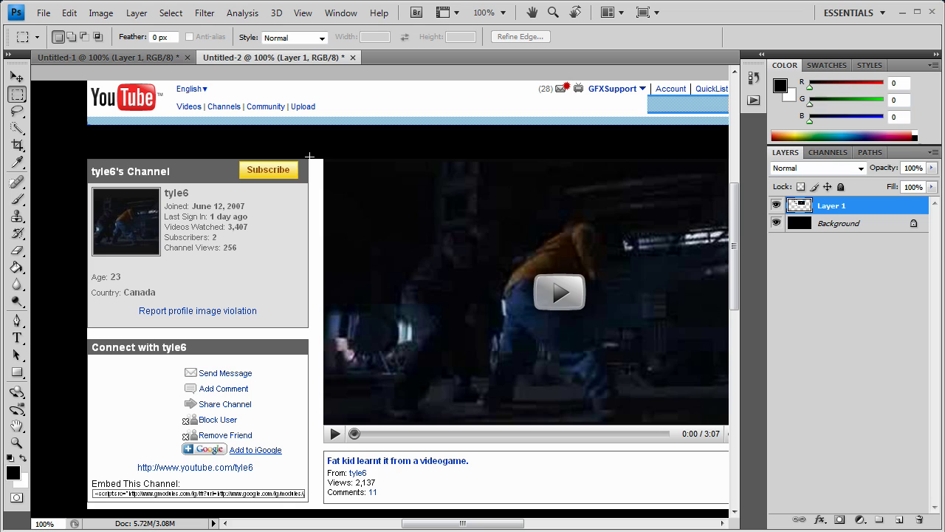
left_click_drag(320, 338, 323, 511)
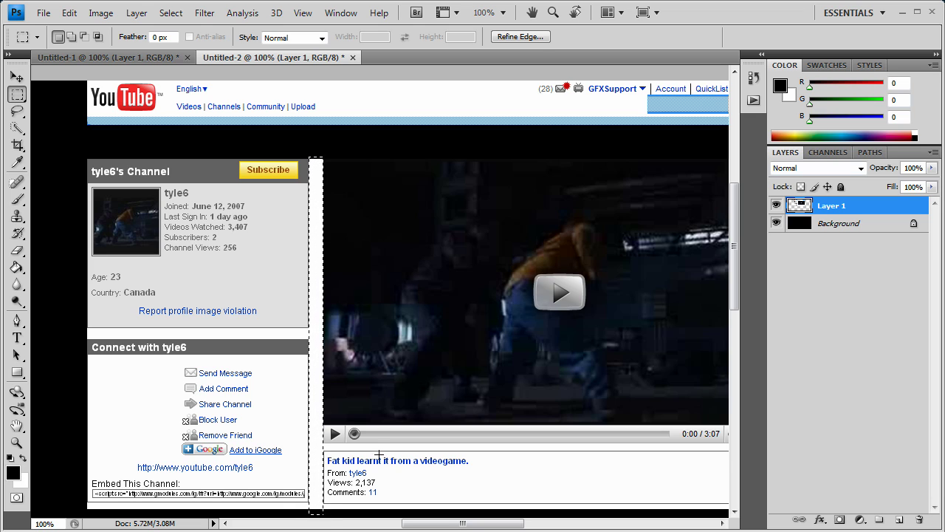
key("alt+BackSpace")
key("ctrl+d")
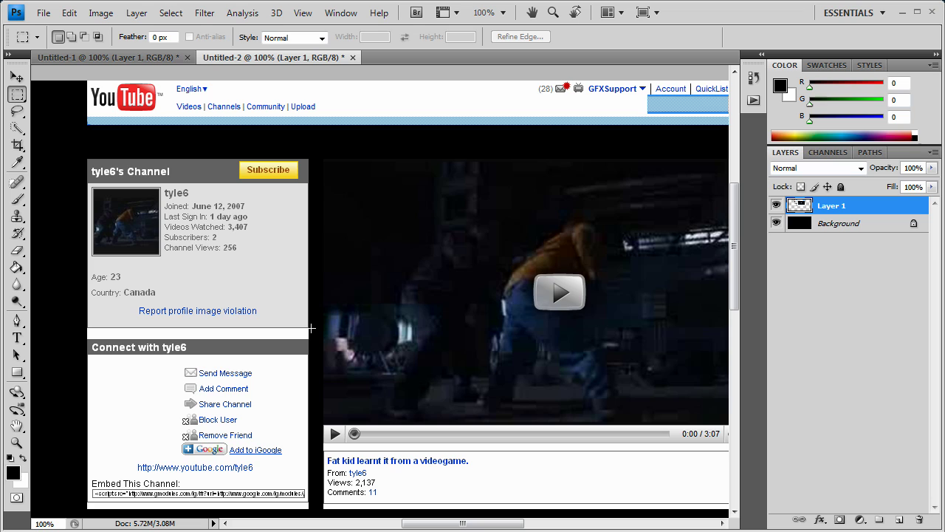
Fill the strip between the two left panels with black
left_click_drag(288, 335, 74, 337)
key("alt+BackSpace")
key("ctrl+d")
scroll(82, 446, "down", 2)
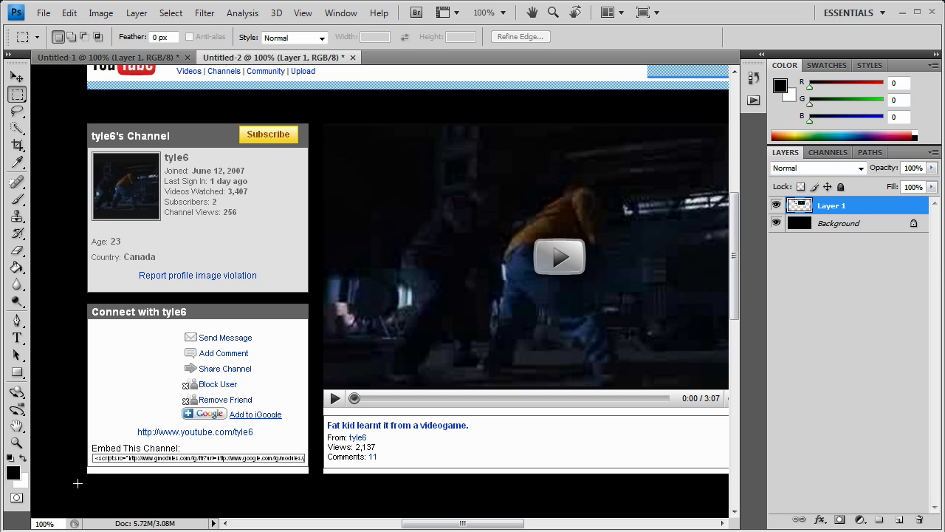
Try selections beneath the Embed panel and across the page bottom, then discard them
left_click_drag(78, 483, 205, 467)
left_click(180, 417)
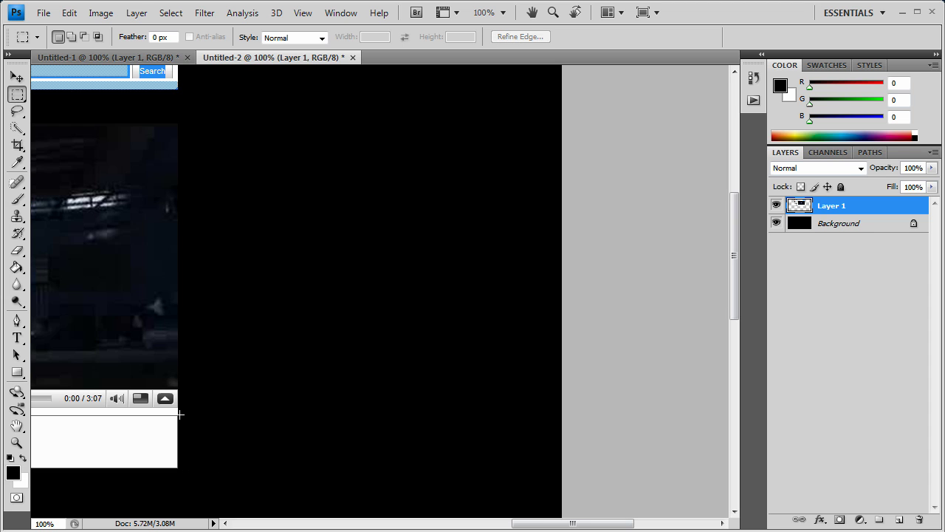
left_click_drag(75, 409, 215, 409)
left_click(235, 314)
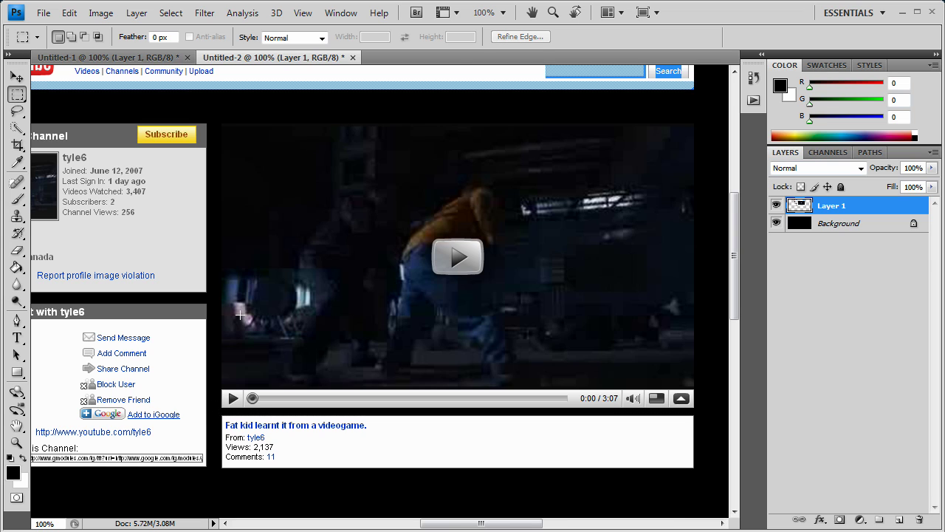
scroll(340, 323, "up", 5)
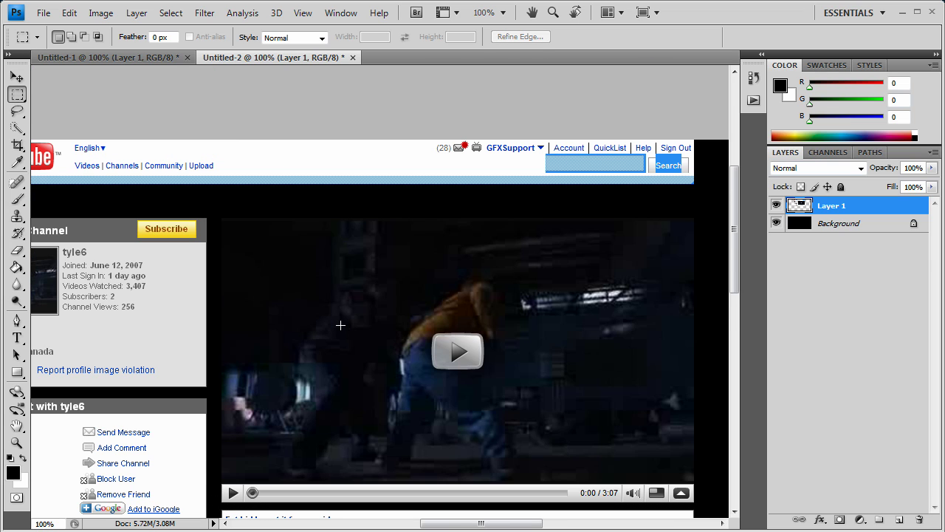
left_click_drag(514, 527, 485, 525)
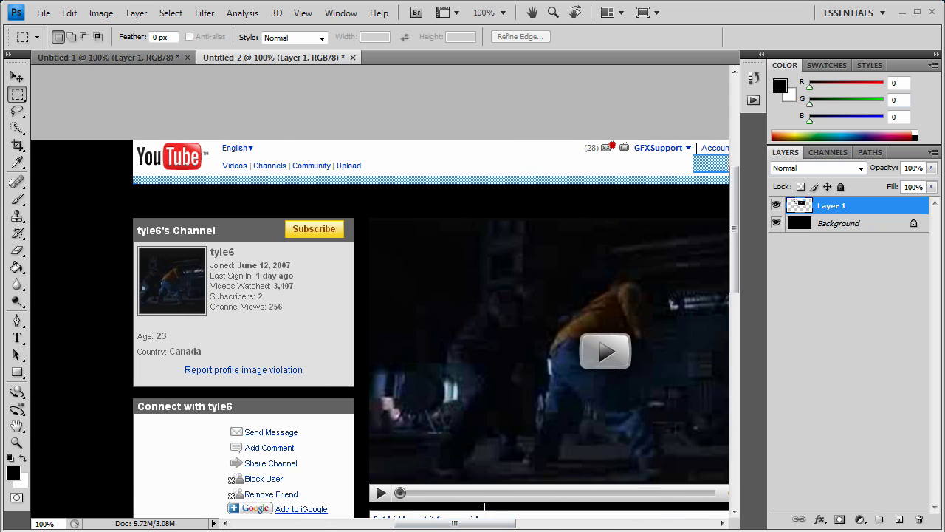
scroll(269, 335, "up", 1)
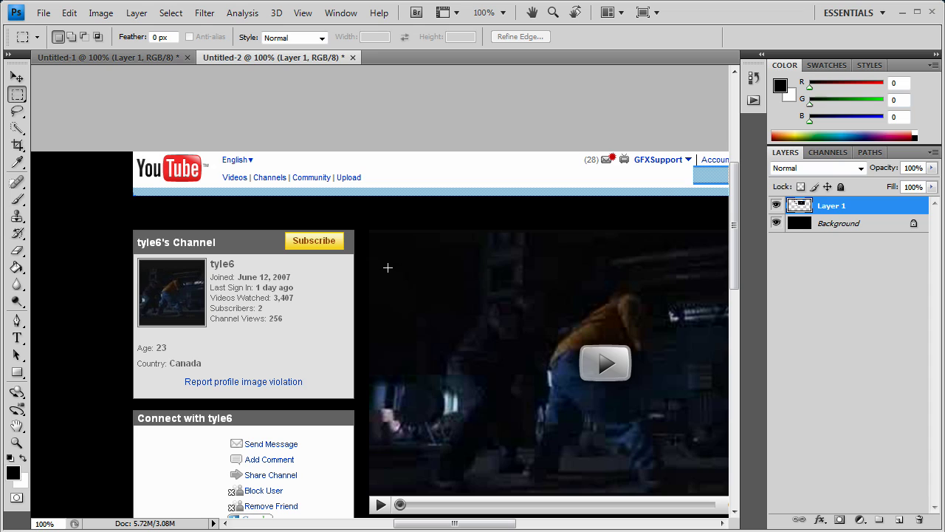
Add a new empty Layer 2 directly above the Background layer
left_click(837, 224)
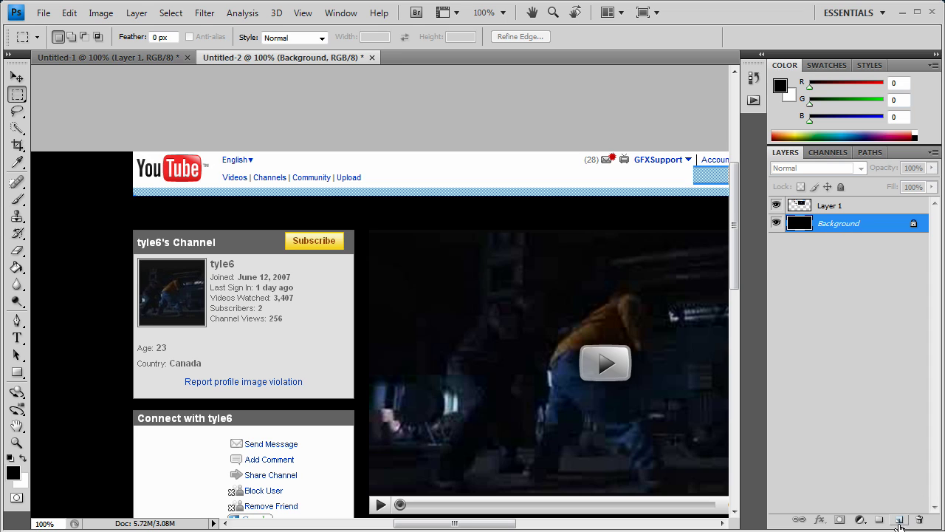
mouse_move(482, 524)
left_mouse_down()
mouse_move(473, 524)
mouse_move(535, 521)
mouse_move(476, 525)
left_mouse_up()
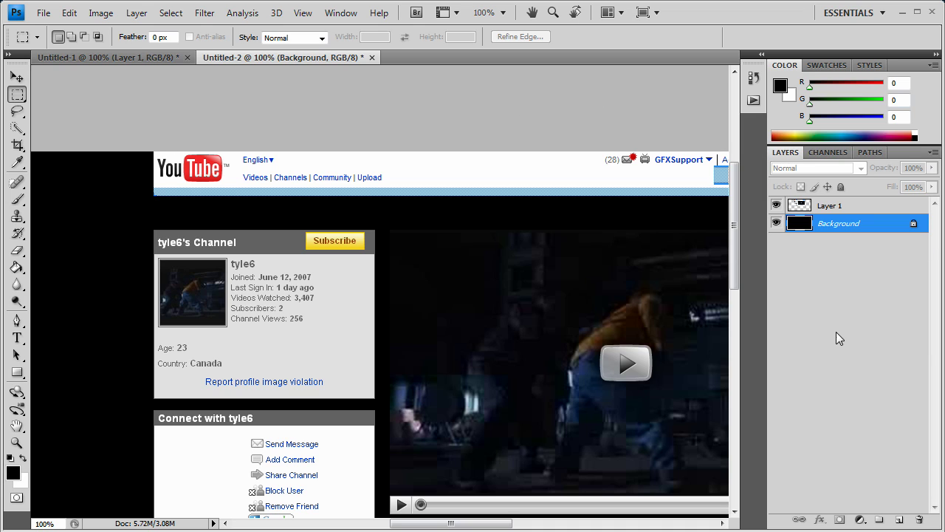
left_click(901, 520)
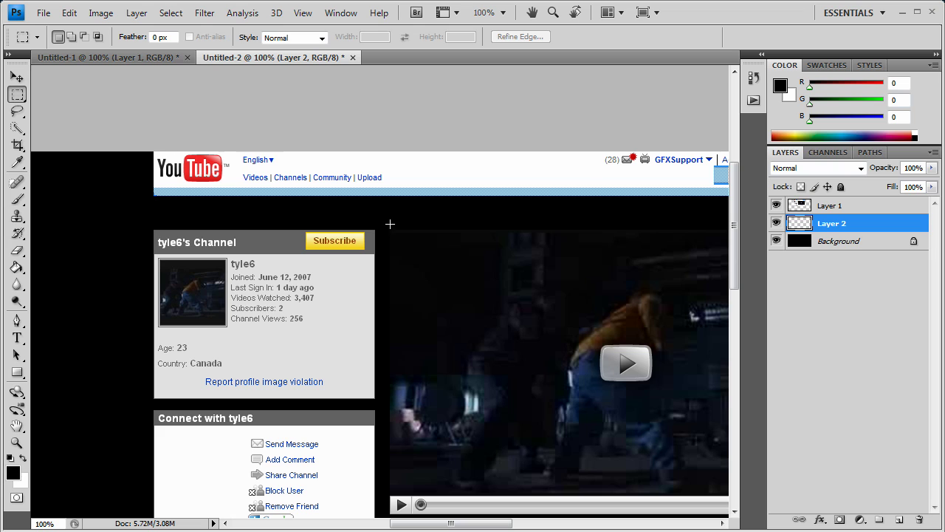
Choose the Rectangle Tool and make Layer 2 the working layer again
left_click(17, 372)
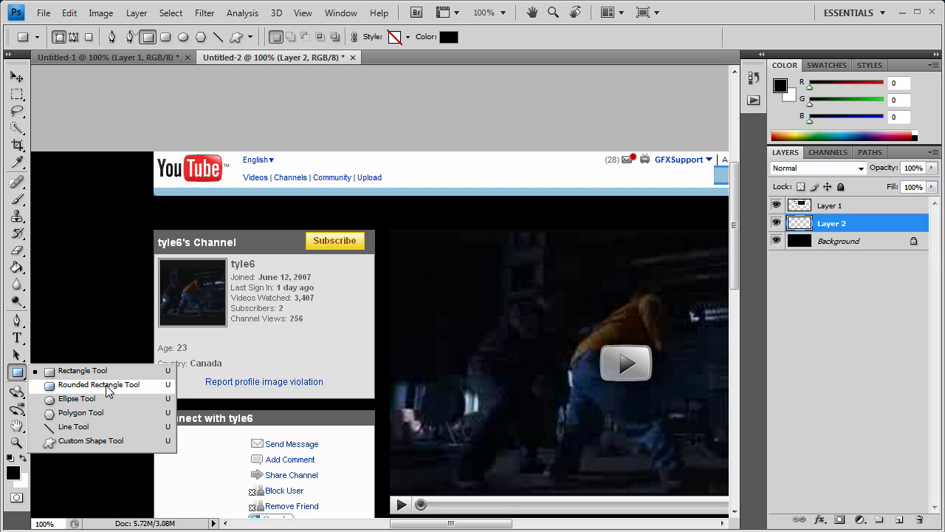
left_click(83, 371)
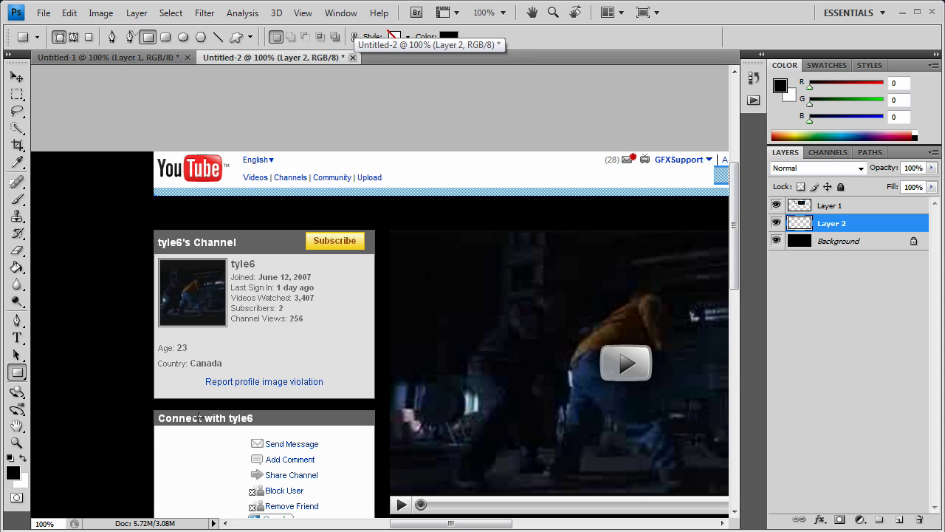
left_click_drag(451, 523, 488, 524)
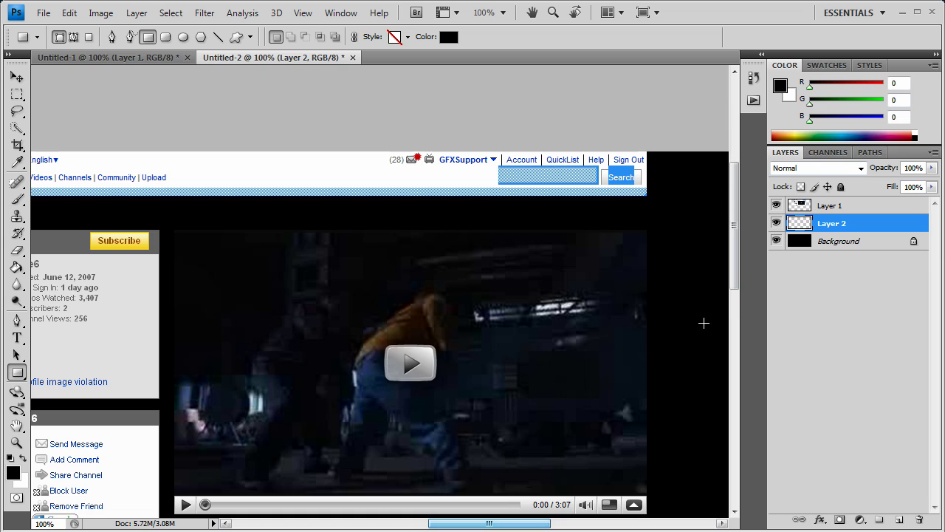
scroll(704, 322, "down", 8)
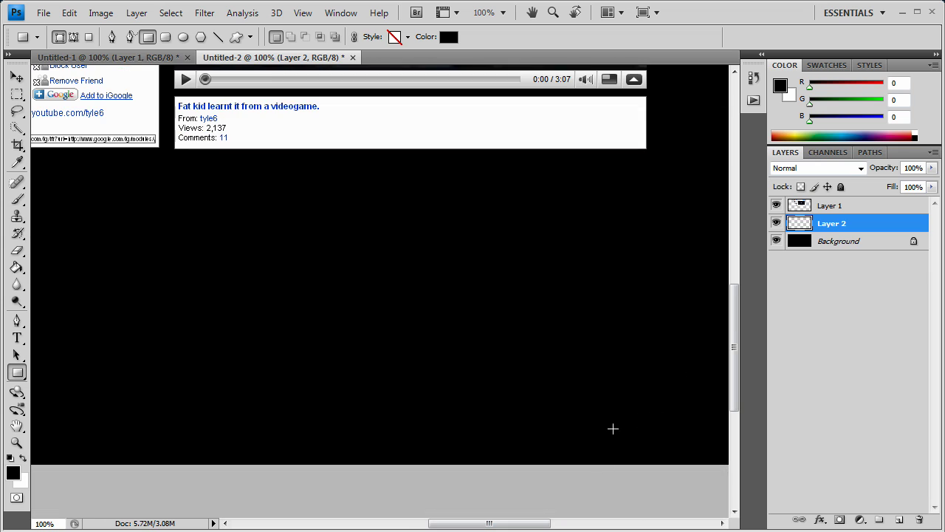
scroll(616, 213, "up", 7)
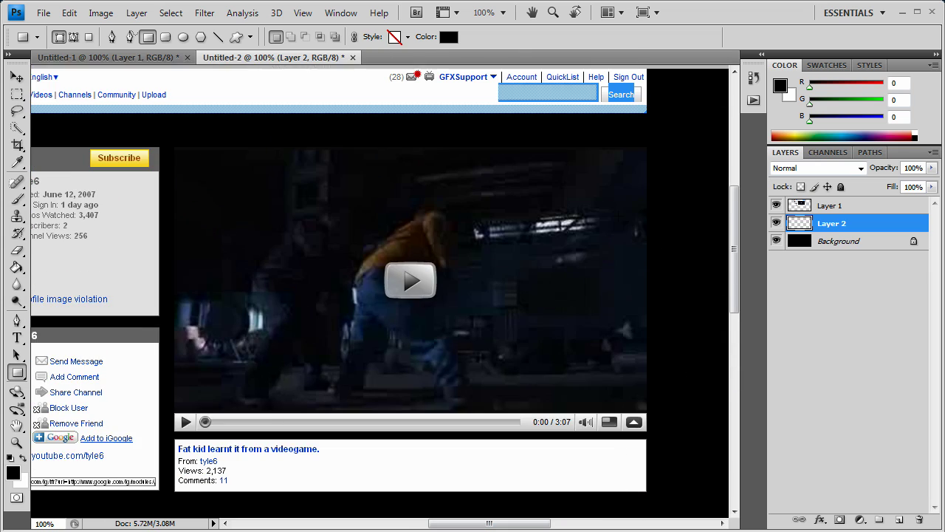
scroll(618, 216, "up", 2)
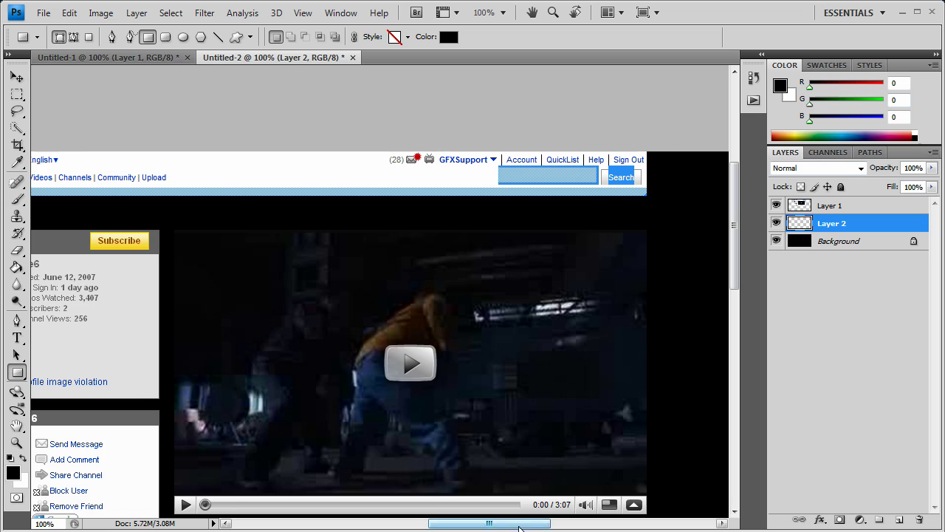
scroll(280, 204, "left", 5)
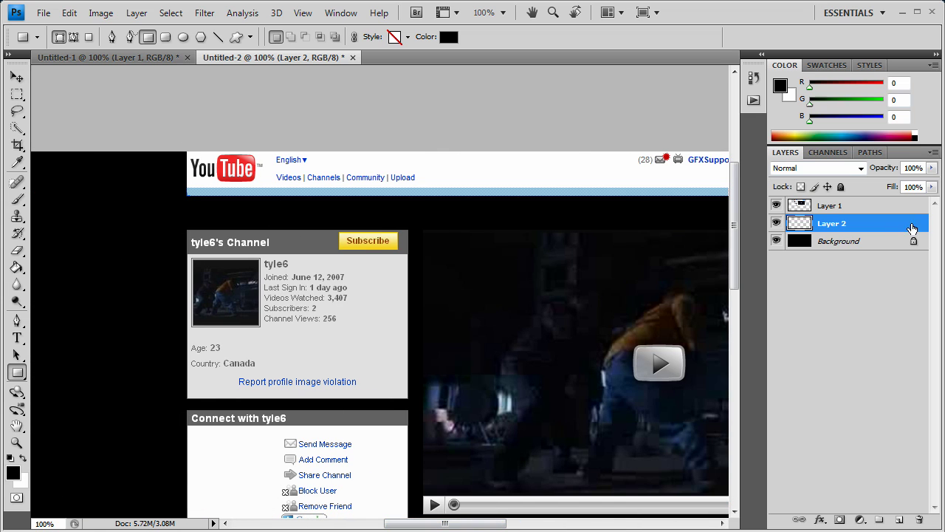
left_click(859, 244)
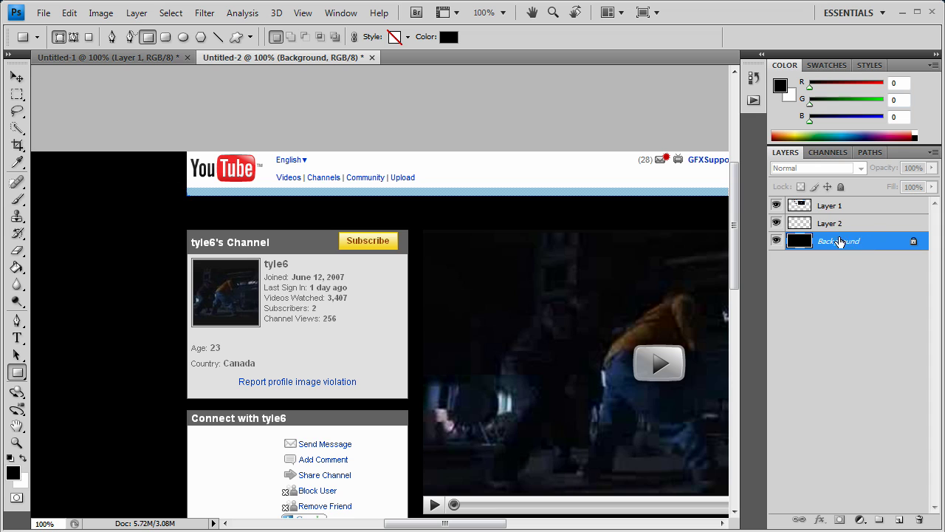
left_click(849, 225)
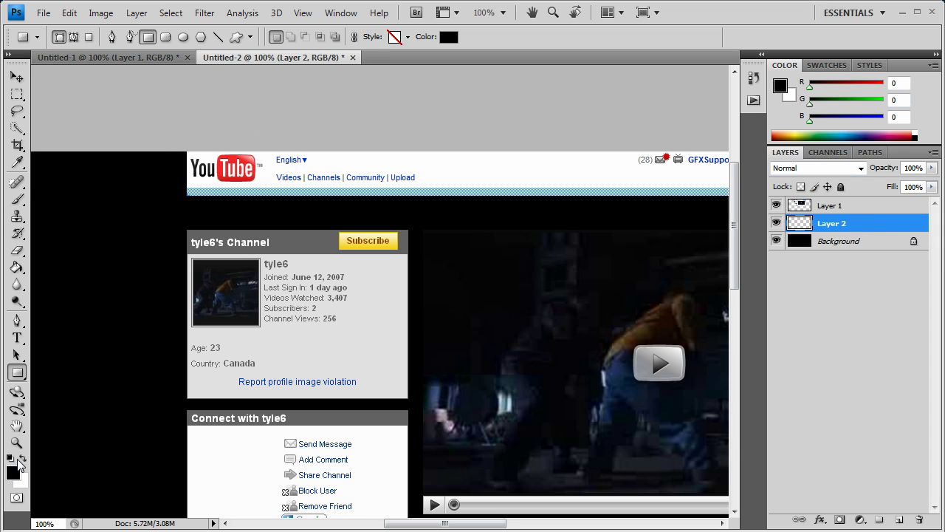
Set the foreground colour to dark gray 3f3f3f and draw a large rectangle shape layer
left_click(19, 467)
left_click_drag(523, 329, 501, 346)
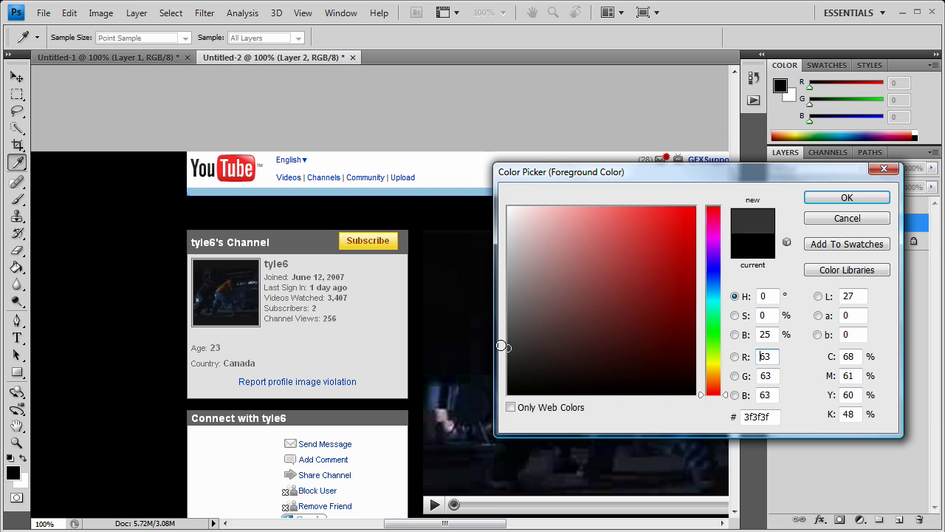
left_click(856, 203)
key("u")
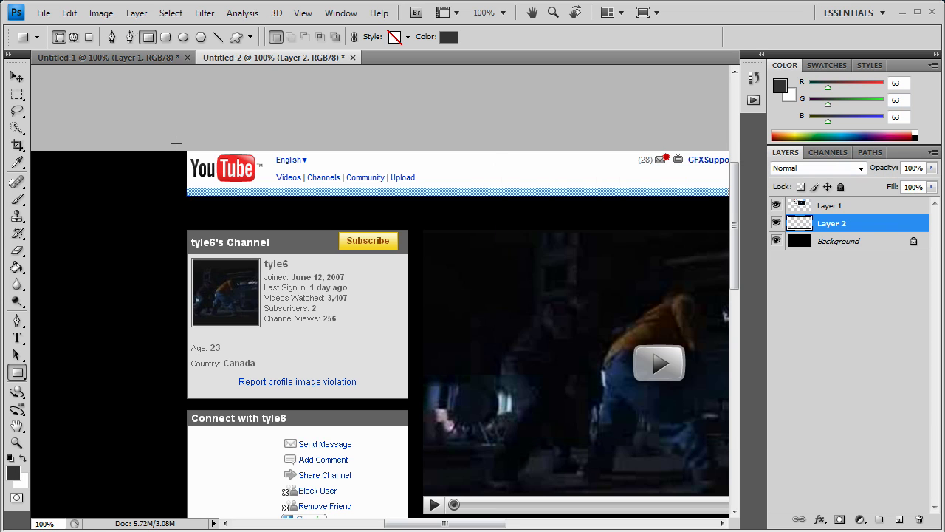
left_click_drag(174, 143, 310, 357)
scroll(319, 373, "up", 8)
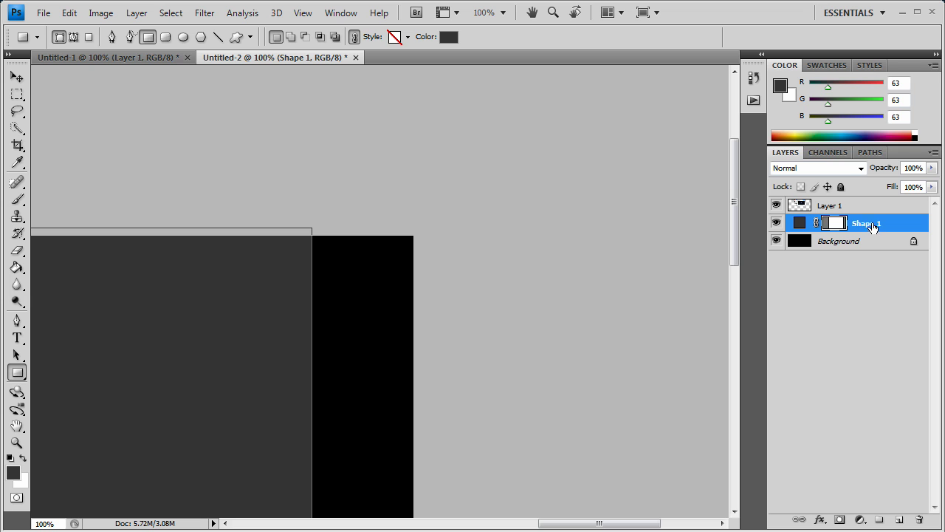
Rasterize the Shape 1 gray rectangle layer
left_click(17, 94)
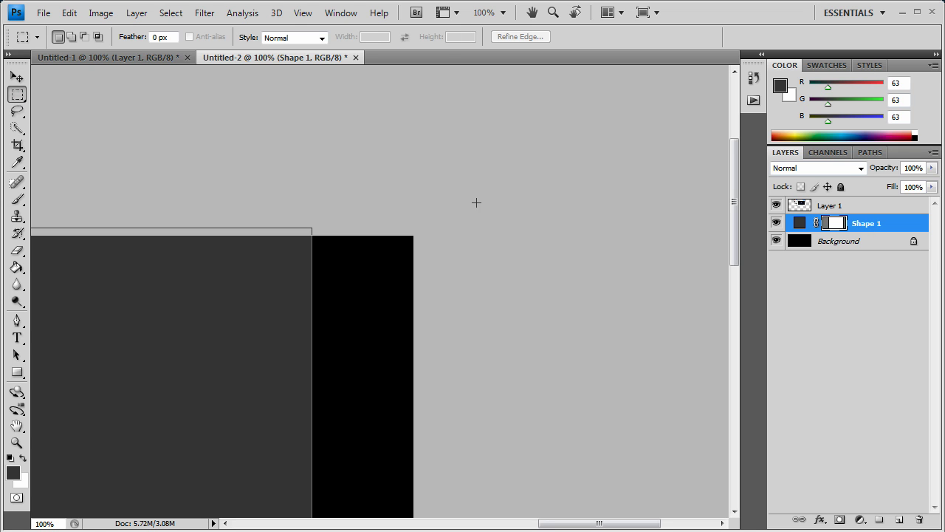
left_click_drag(553, 524, 508, 523)
right_click(863, 225)
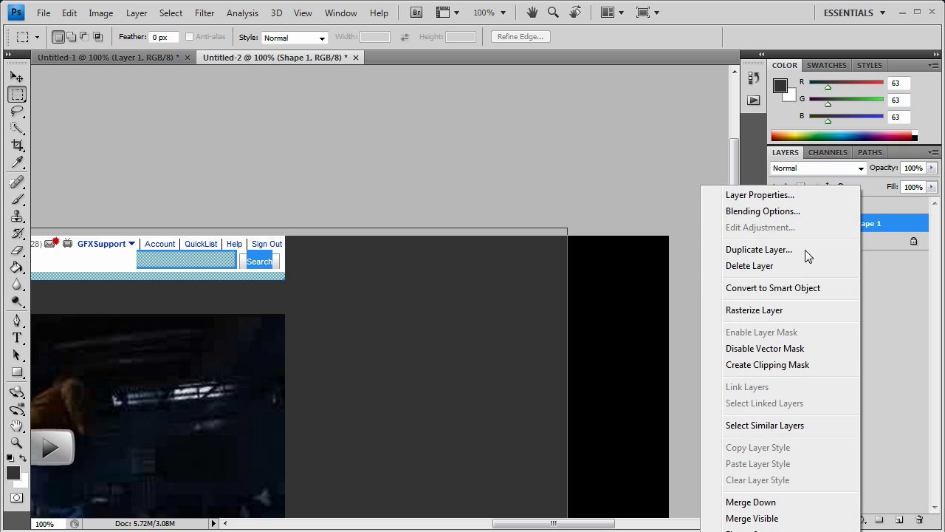
left_click(785, 311)
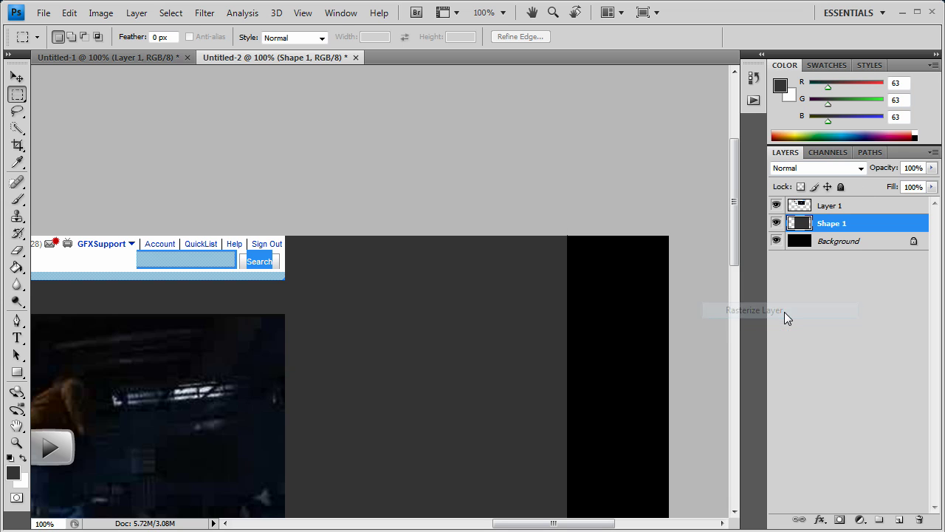
Select the rectangle's right strip beyond the screenshot, delete it, and deselect
scroll(453, 494, "down", 10)
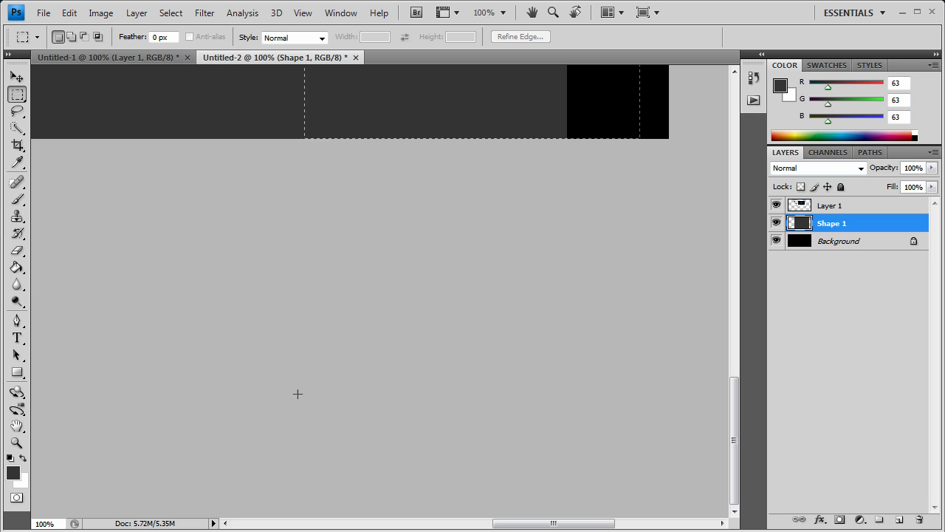
left_click_drag(298, 394, 312, 373)
scroll(312, 347, "up", 8)
scroll(312, 346, "up", 8)
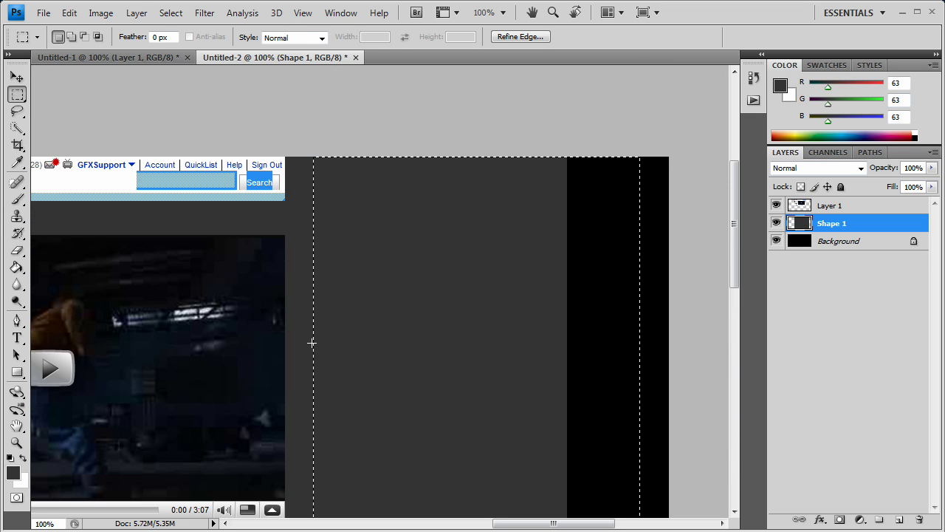
key("shift+Left")
key("Left")
key("Left")
key("Left")
key("Left")
key("Left")
key("Left")
key("Left")
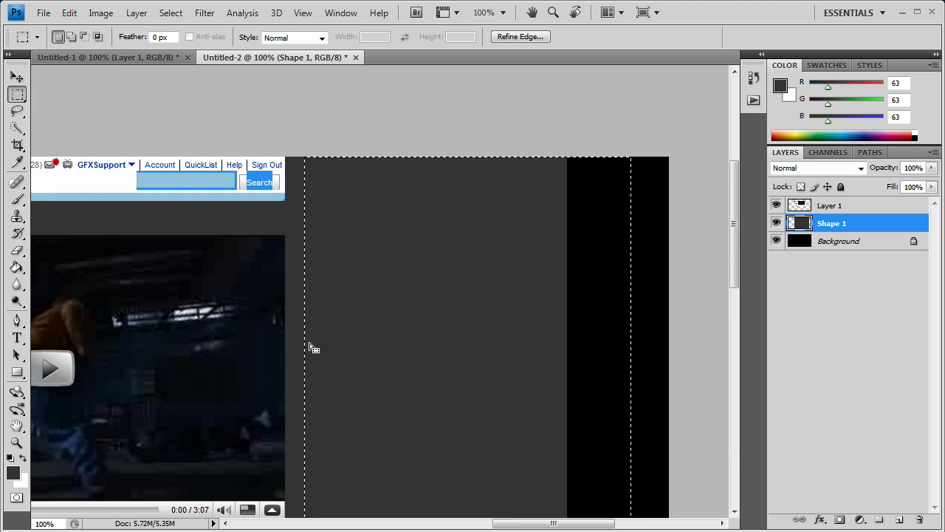
key("Delete")
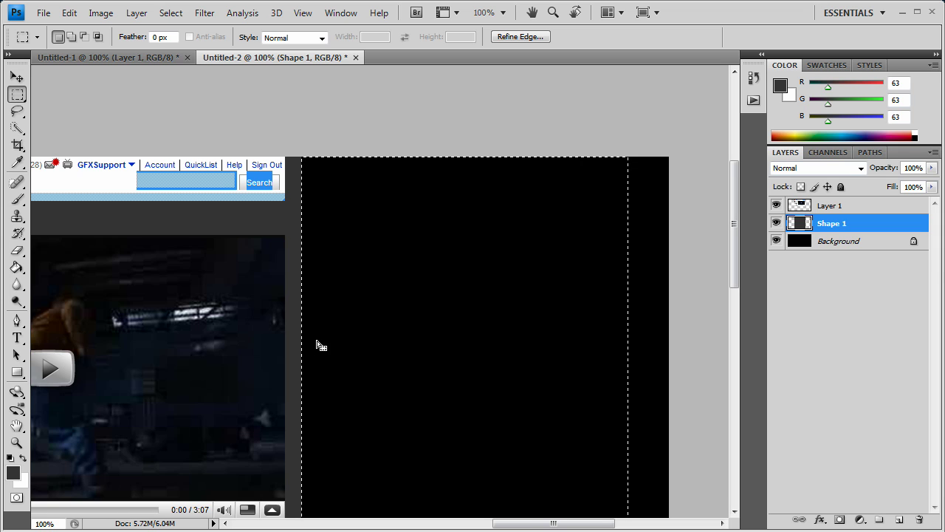
key("ctrl+d")
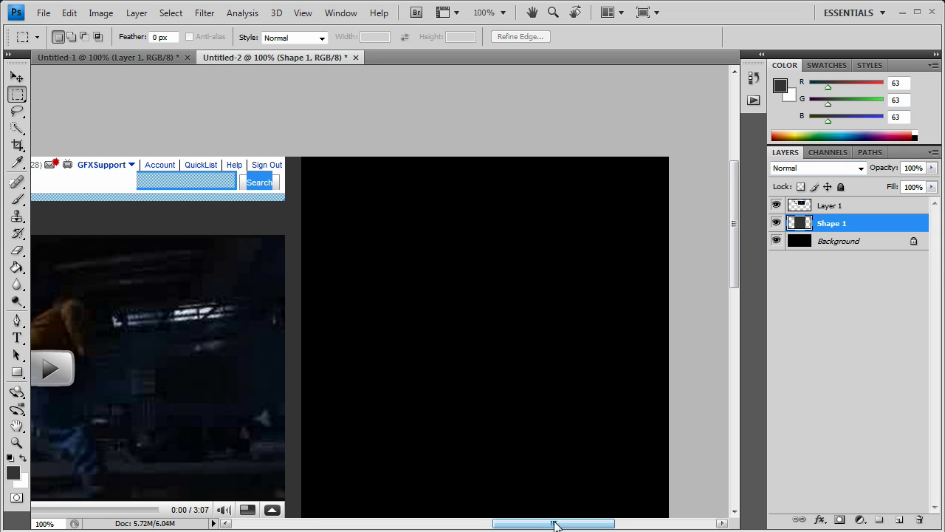
left_click_drag(555, 526, 459, 526)
Nudge the gray Shape 1 panel slightly left and scroll the canvas to check the layout
key("v")
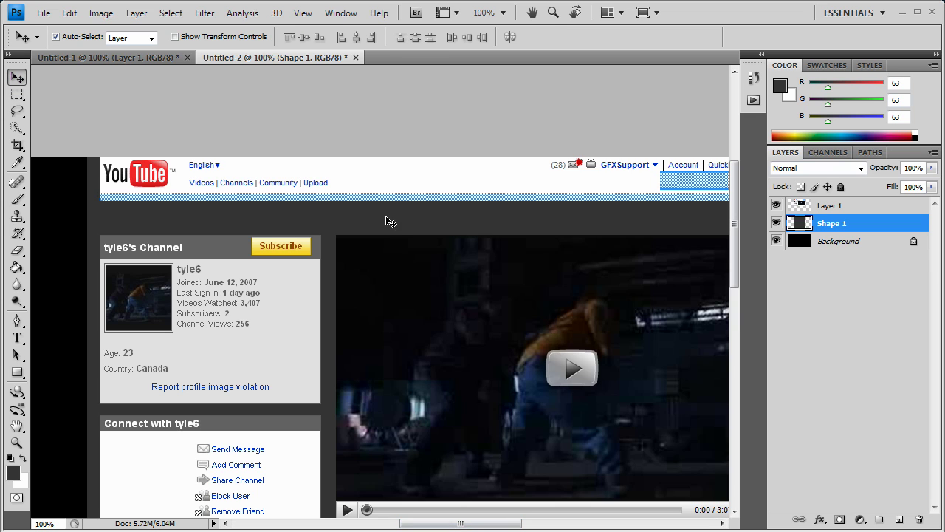
left_click_drag(332, 223, 331, 223)
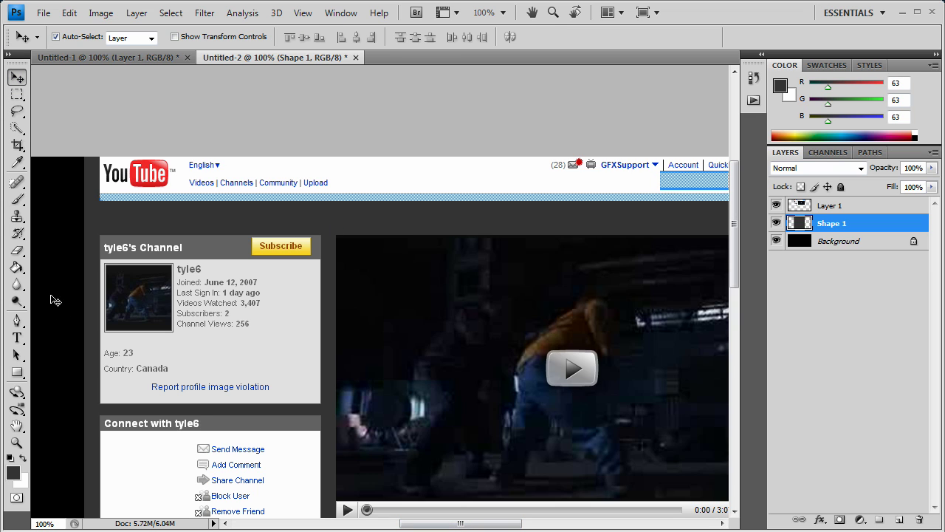
left_click_drag(448, 523, 422, 508)
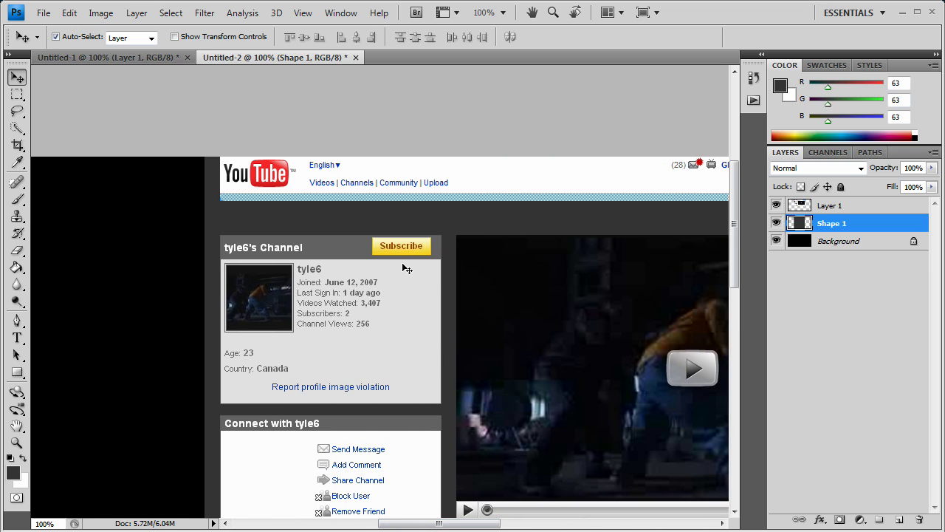
scroll(407, 269, "down", 2)
scroll(407, 269, "down", 8)
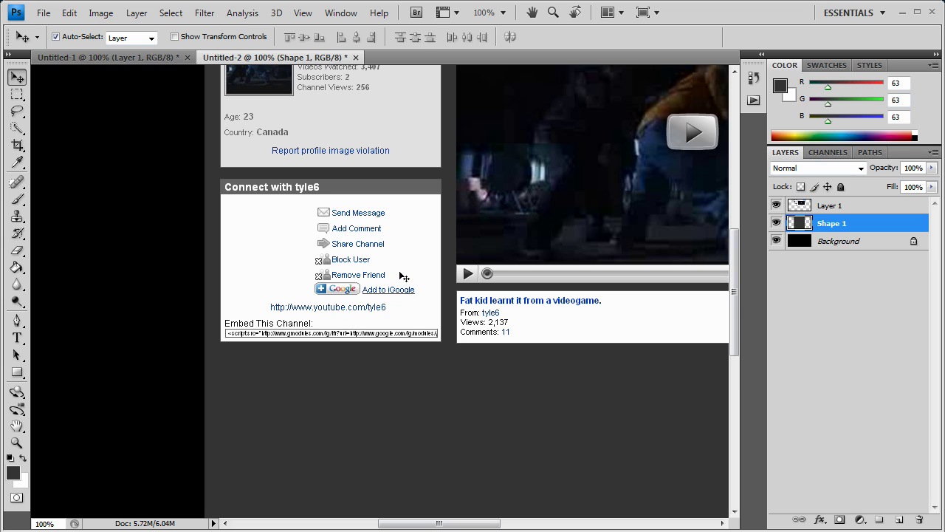
scroll(405, 324, "down", 3)
scroll(439, 337, "up", 13)
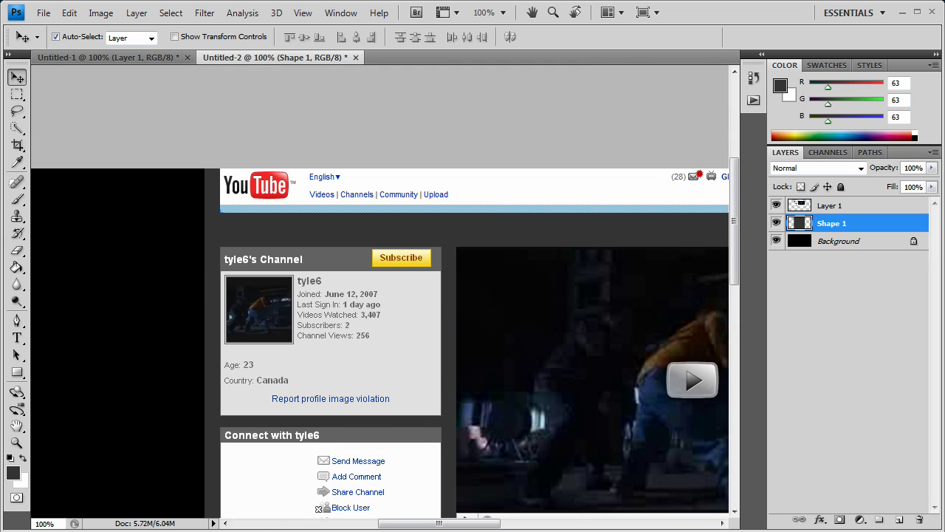
left_click_drag(466, 529, 488, 527)
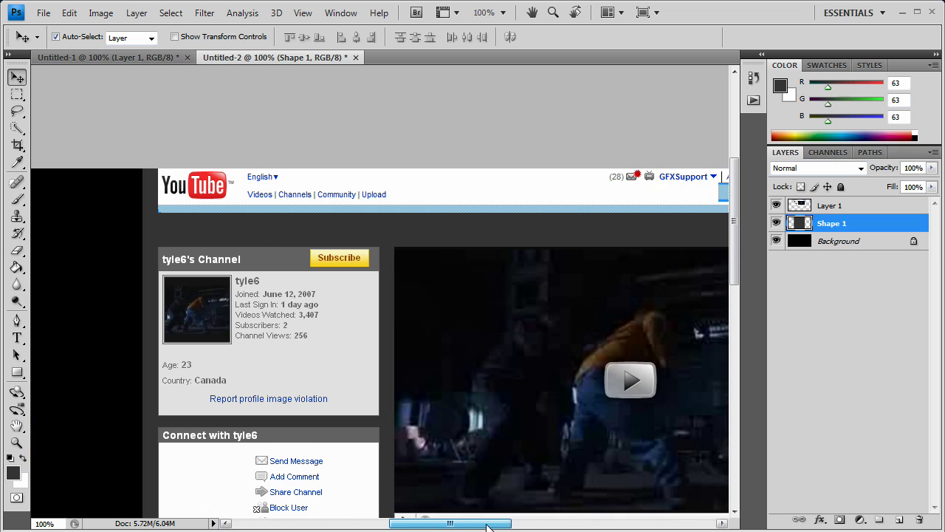